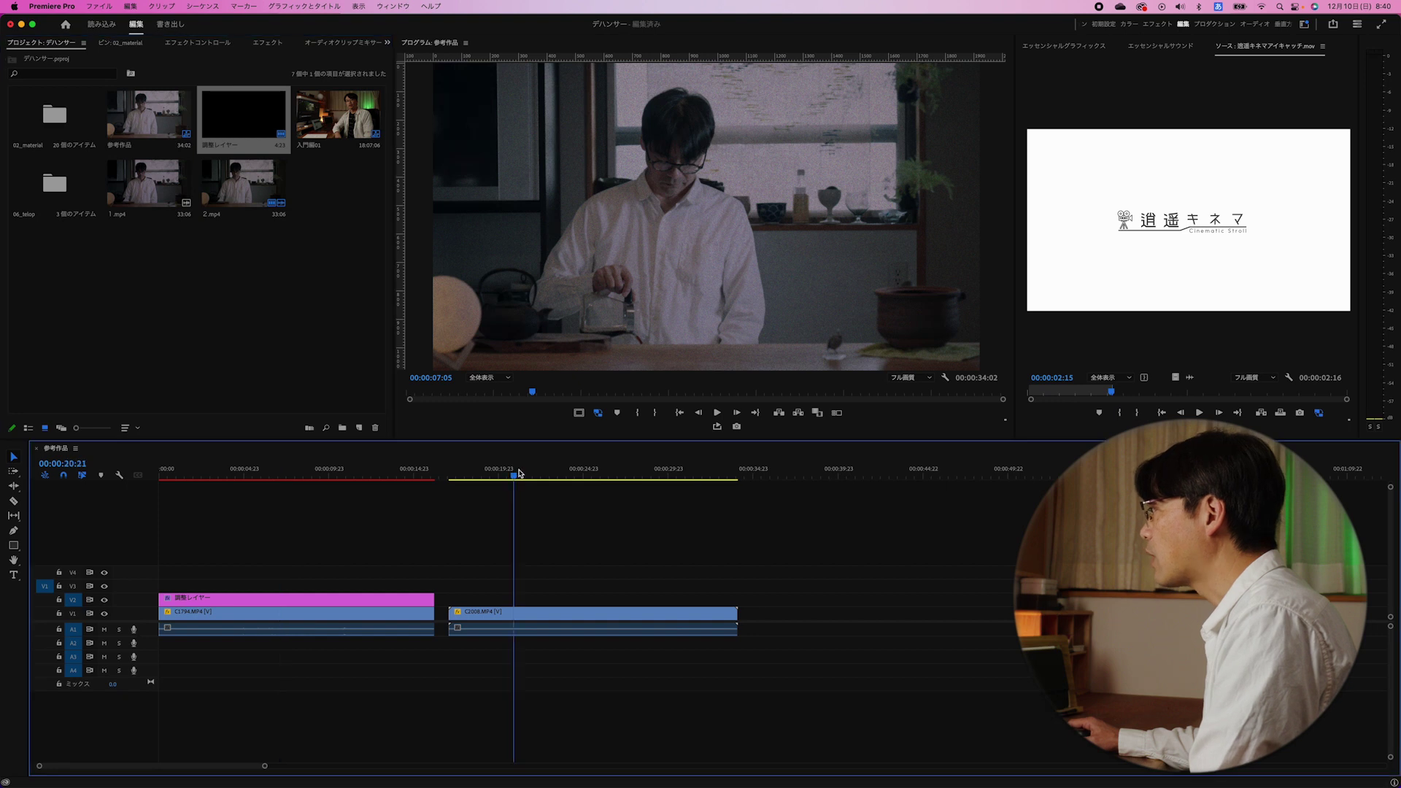
Place an adjustment layer above clip C2008.MP4 and apply the Dehancer Pro v2.0 effect to it
drag(537, 475, 620, 483)
drag(279, 109, 729, 602)
click(267, 42)
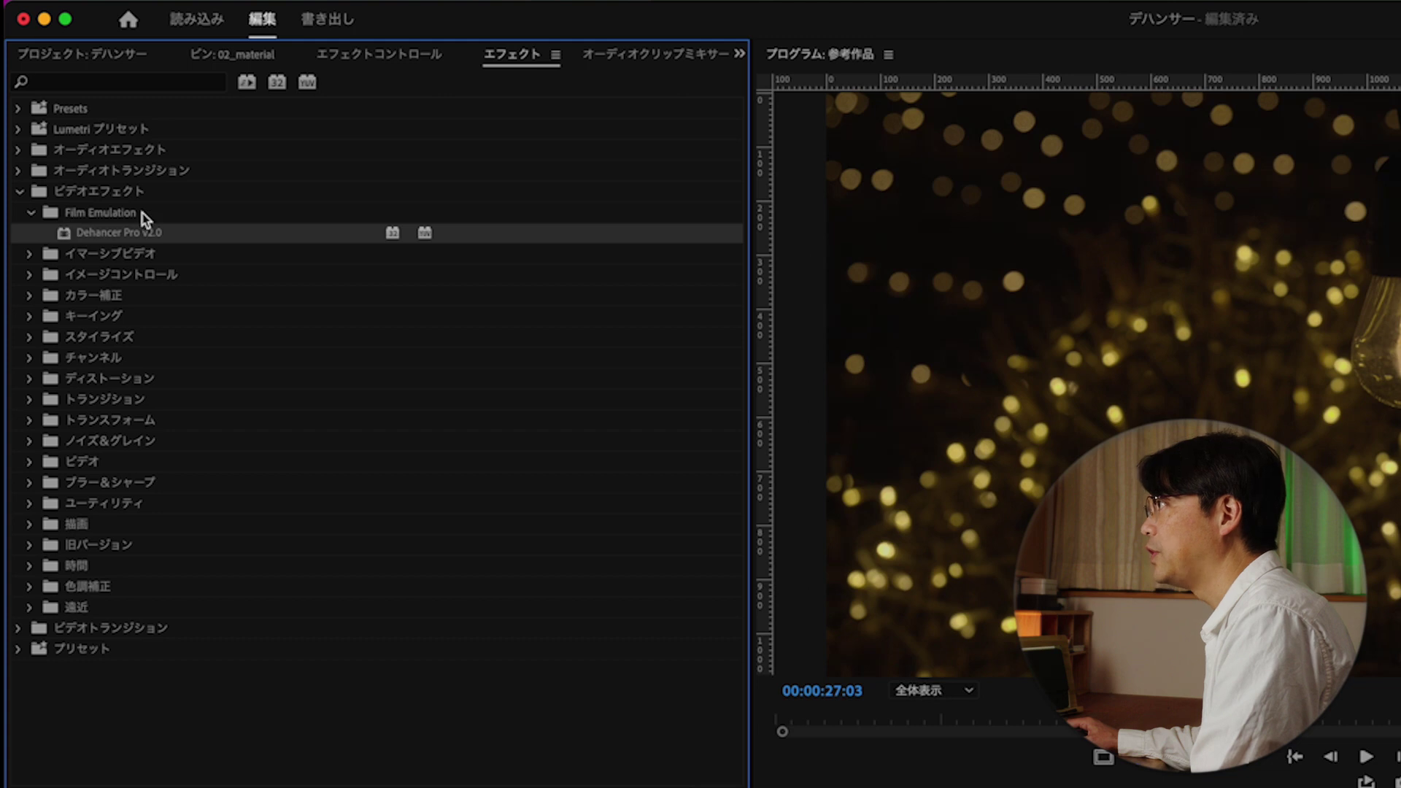
drag(65, 240, 1104, 787)
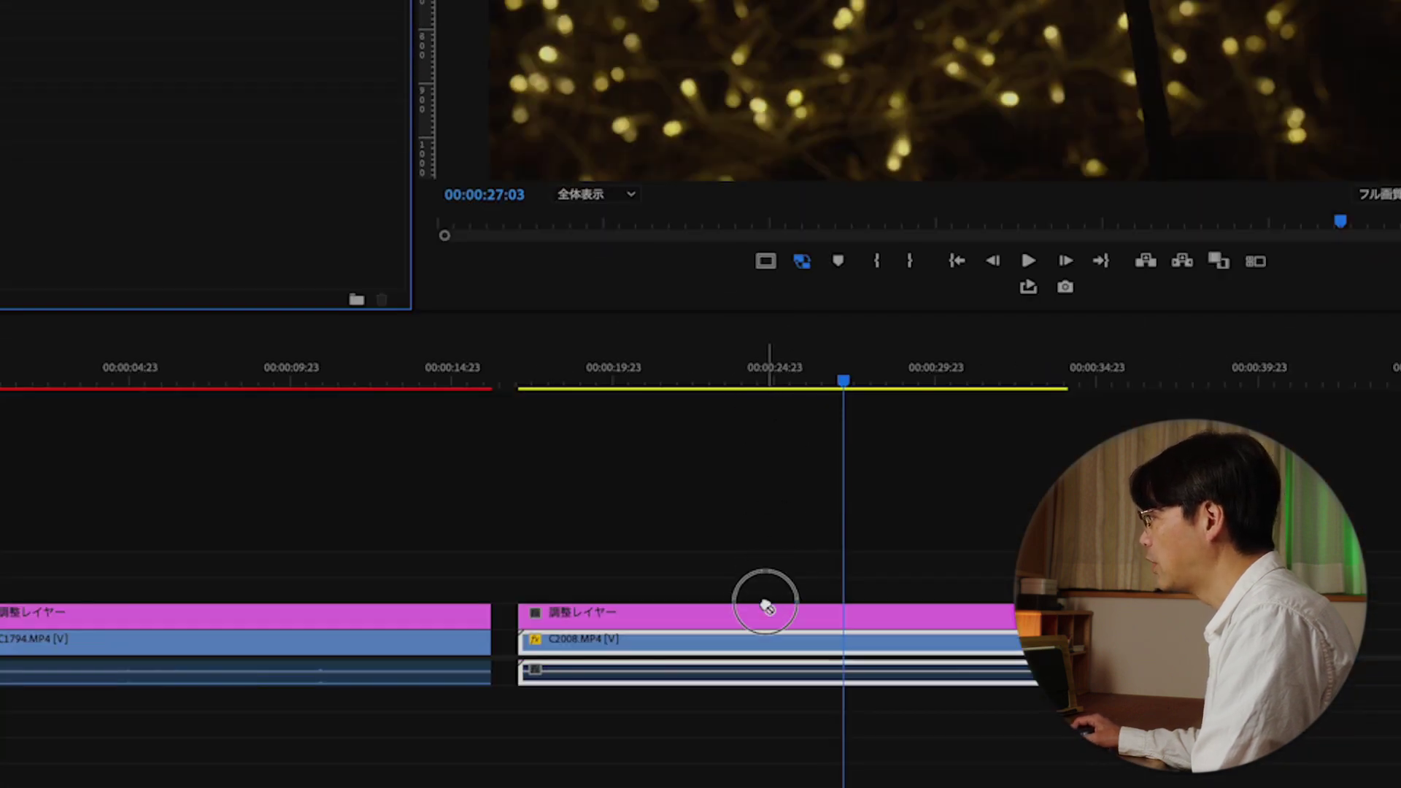
drag(766, 605, 764, 612)
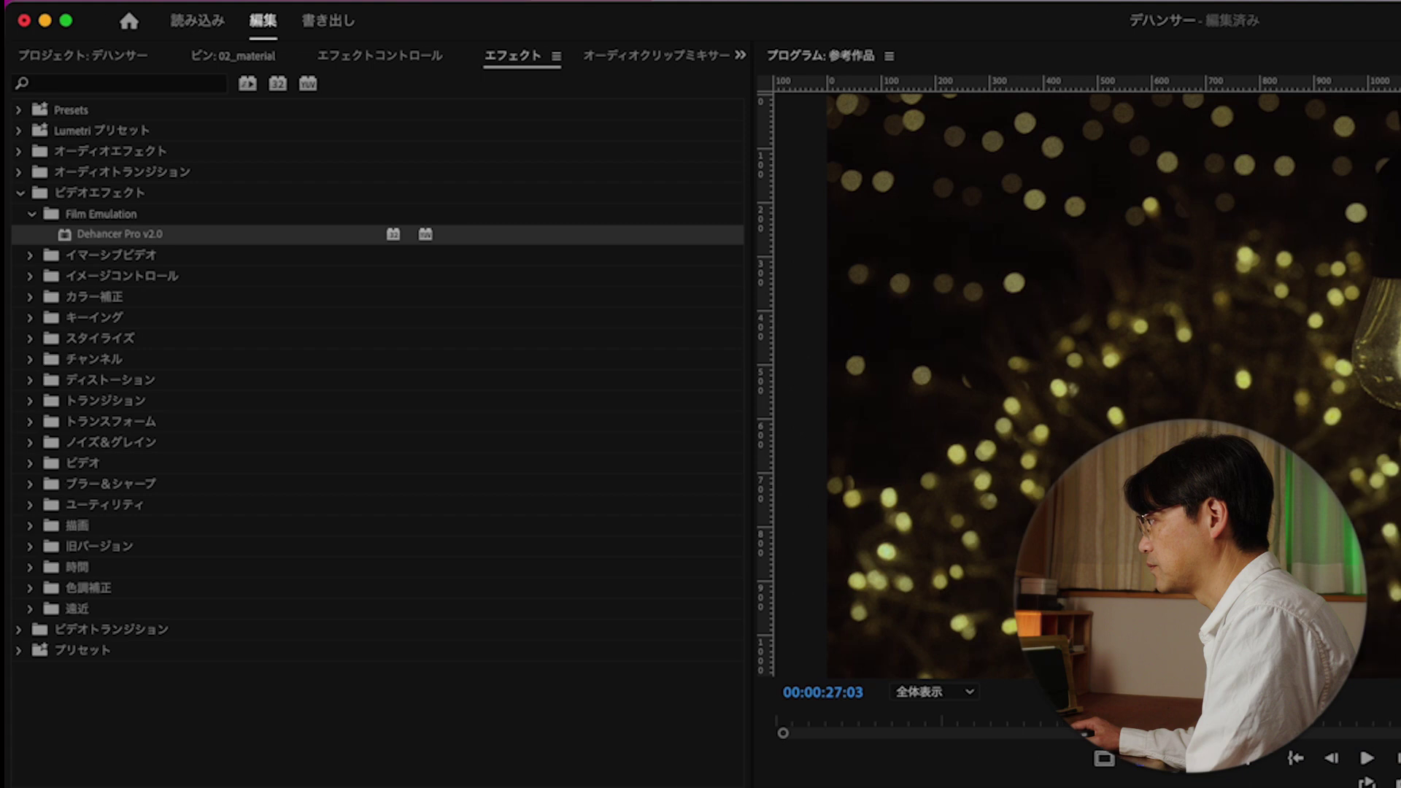
click(30, 214)
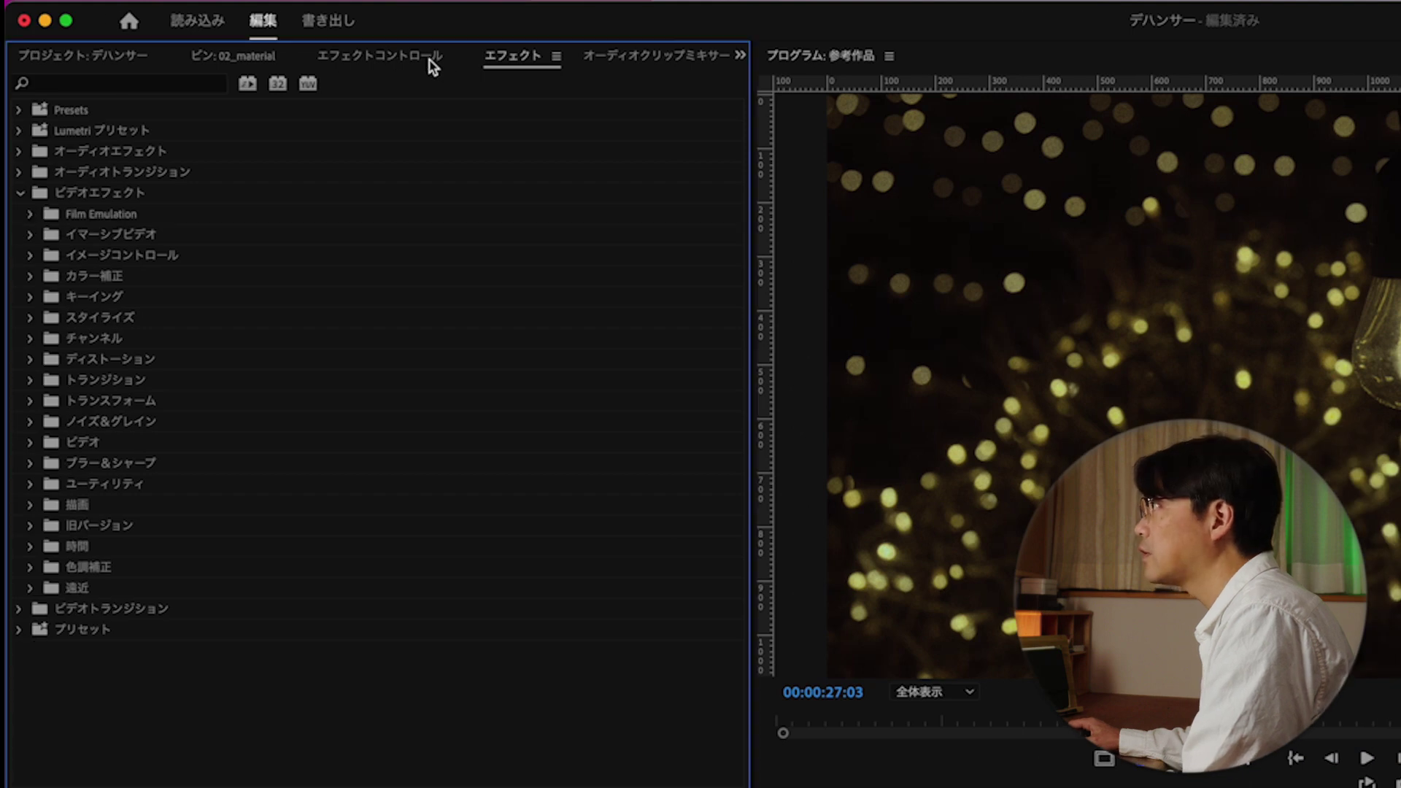
In Dehancer's Input settings, set the source to Choose Camera and the camera to Sony Cinema Line FX30 with S-Log3
click(416, 56)
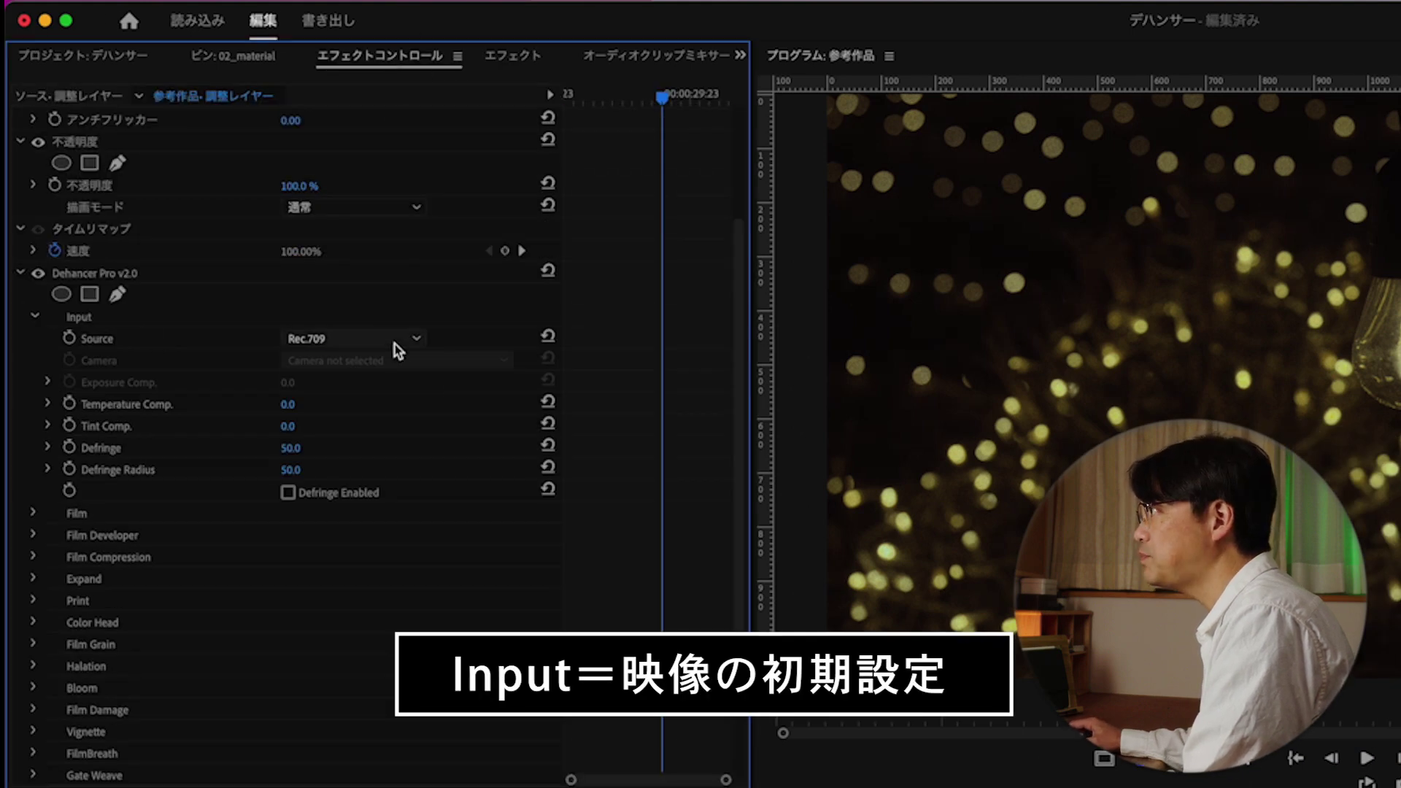
click(393, 340)
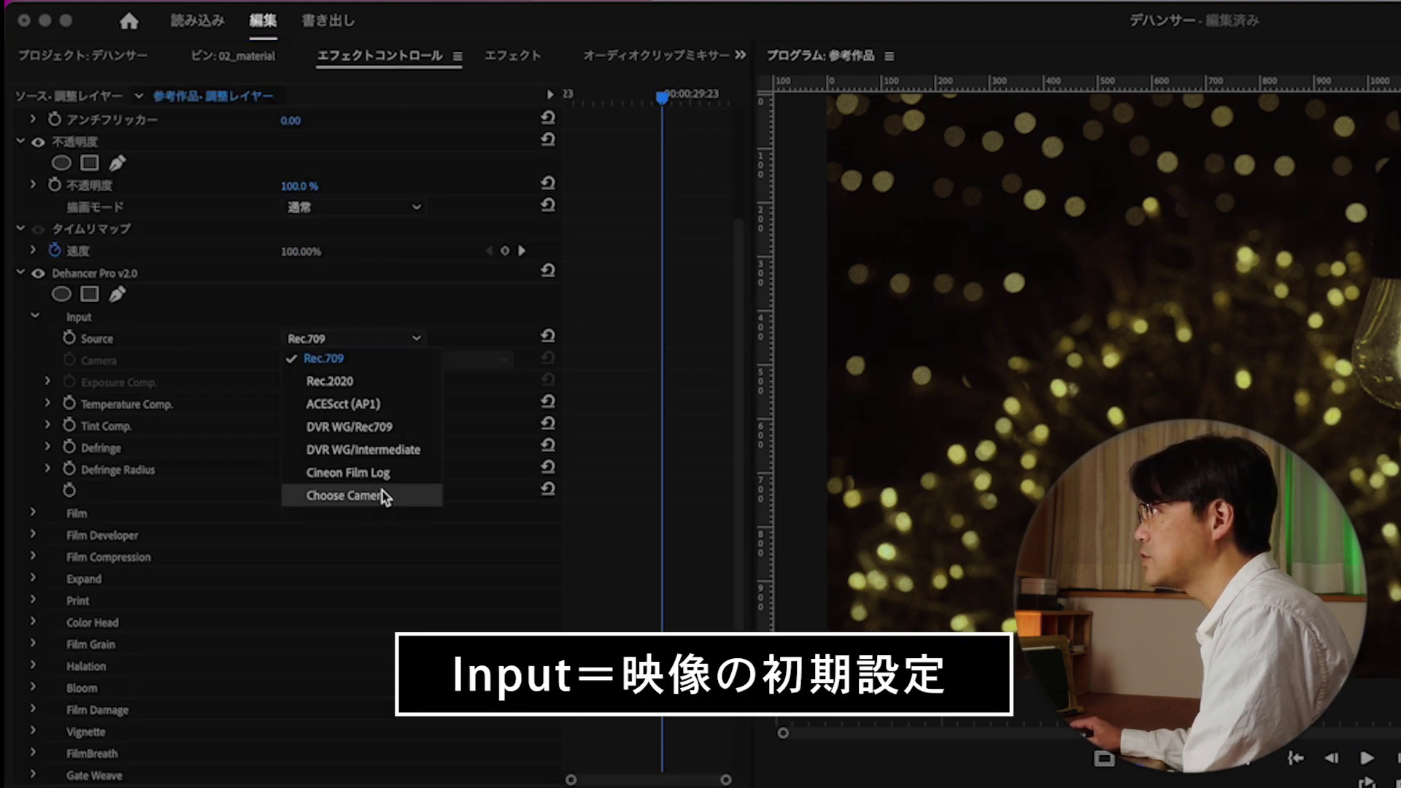
click(382, 492)
click(368, 360)
scroll(376, 562, down, 15)
scroll(481, 576, down, 3)
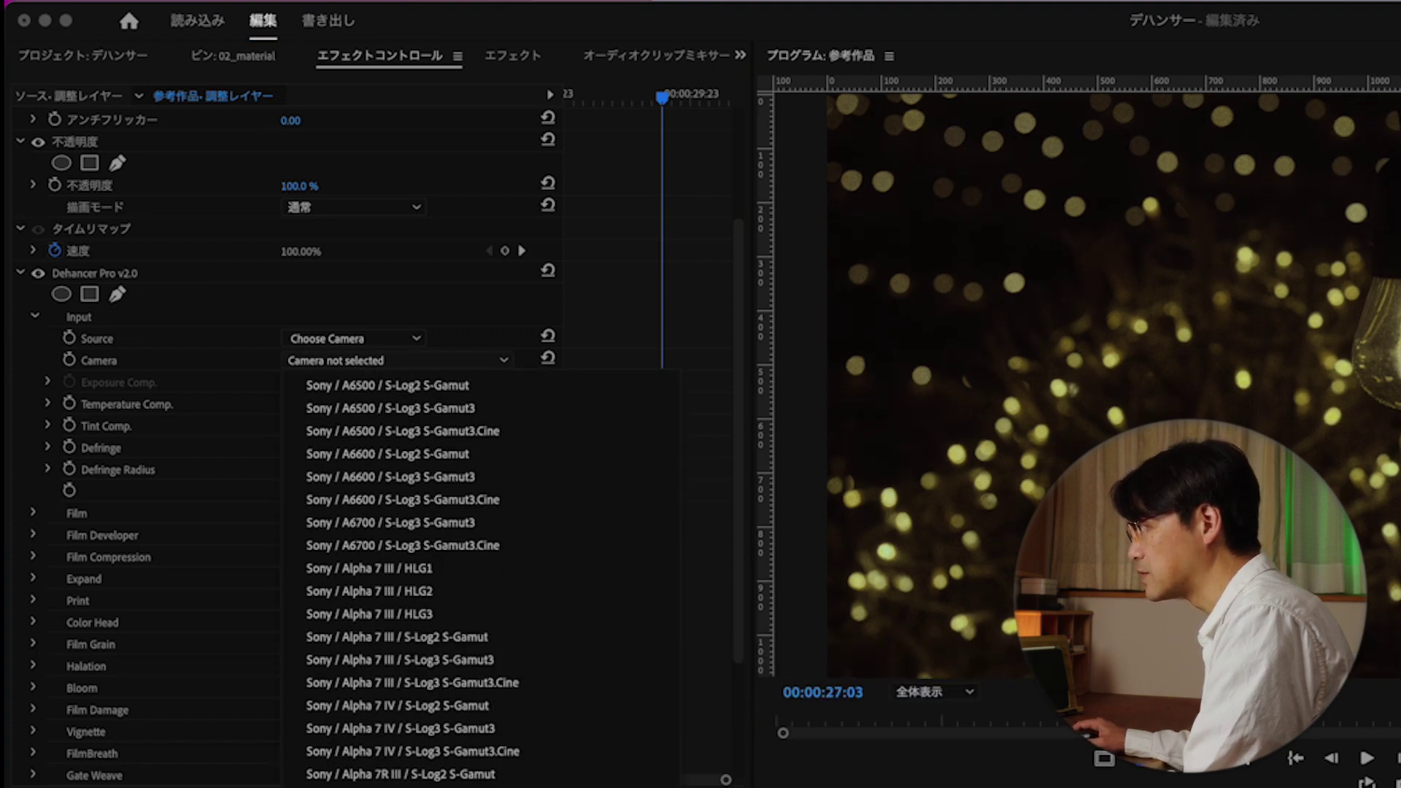
click(387, 482)
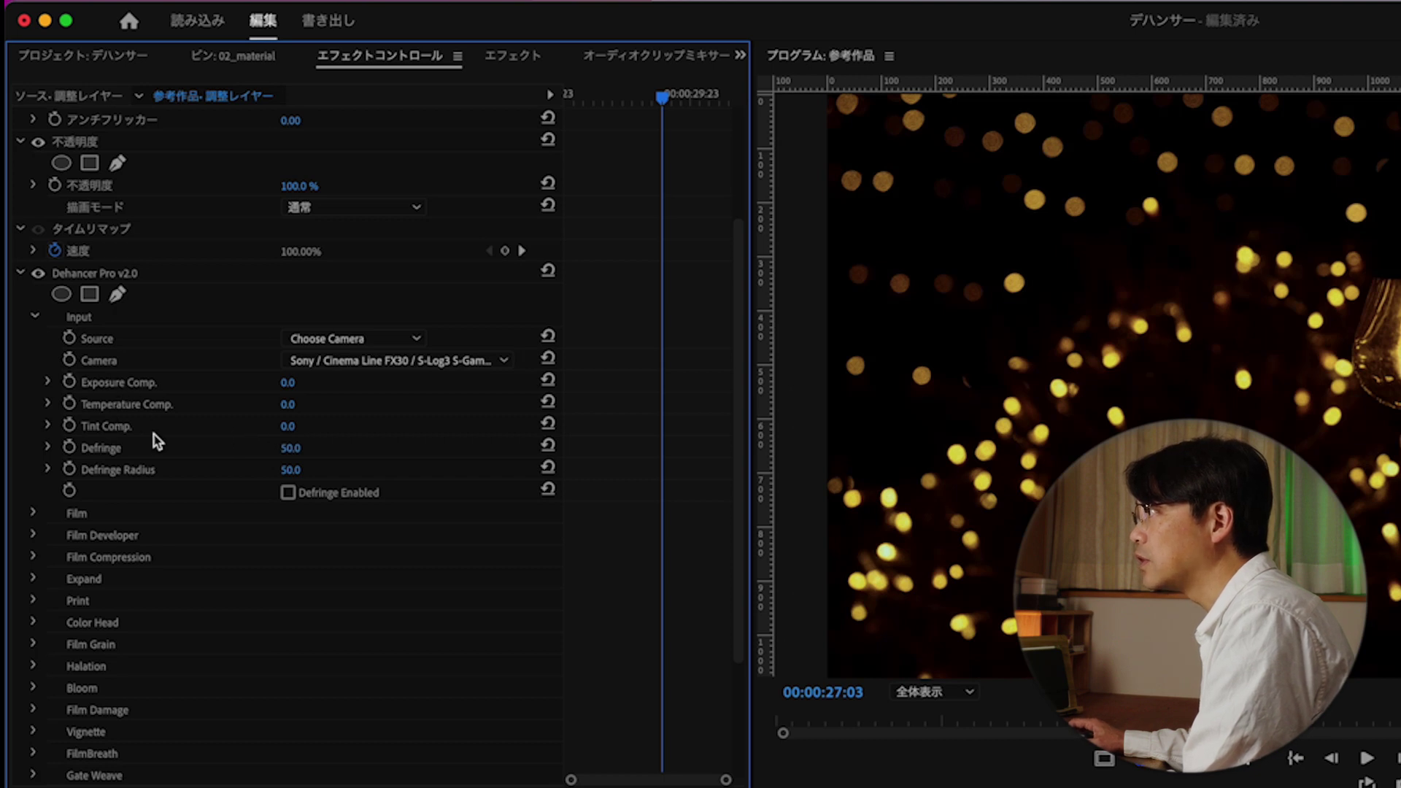
Set Dehancer's Film profile to Adox Color Implosion 100
click(32, 514)
click(450, 538)
scroll(423, 656, up, 10)
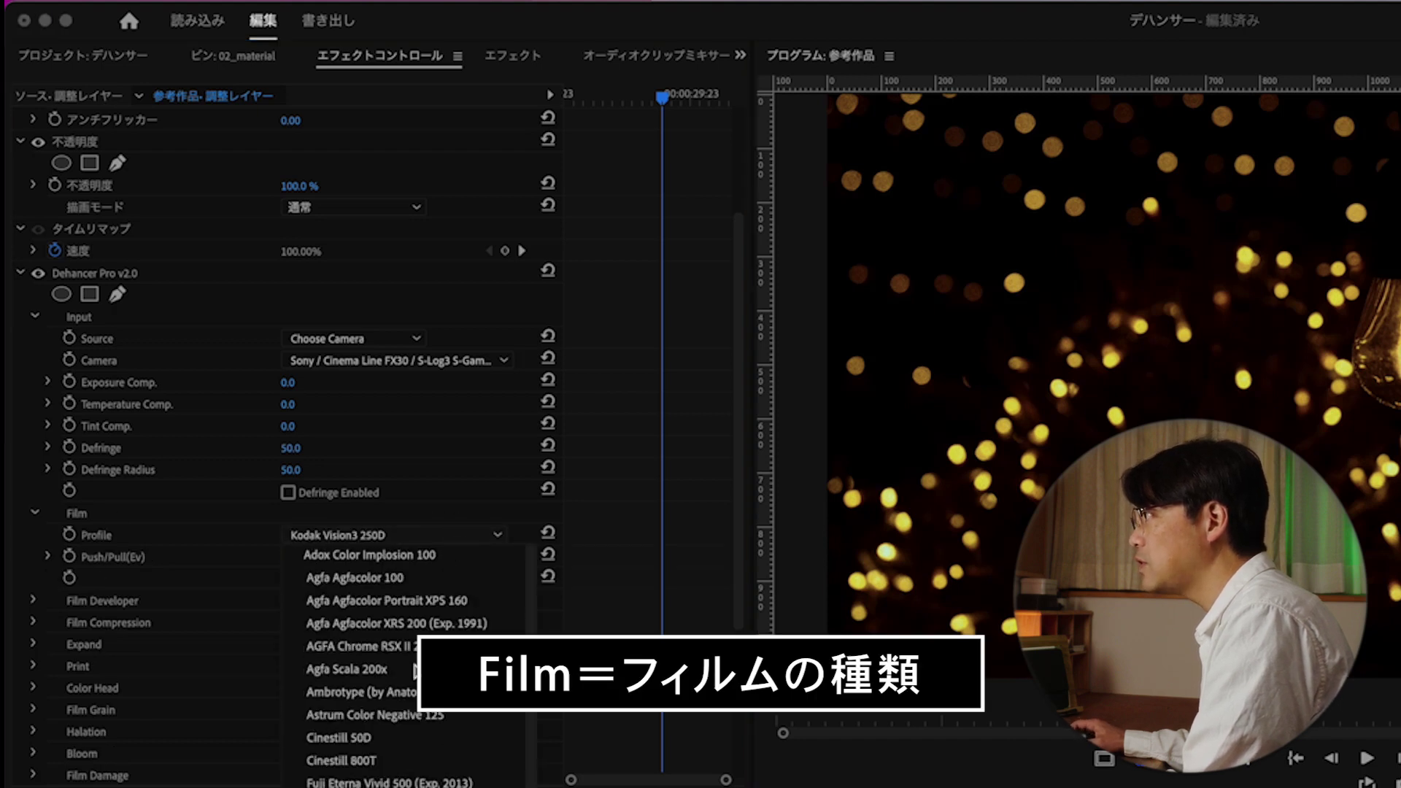
click(404, 562)
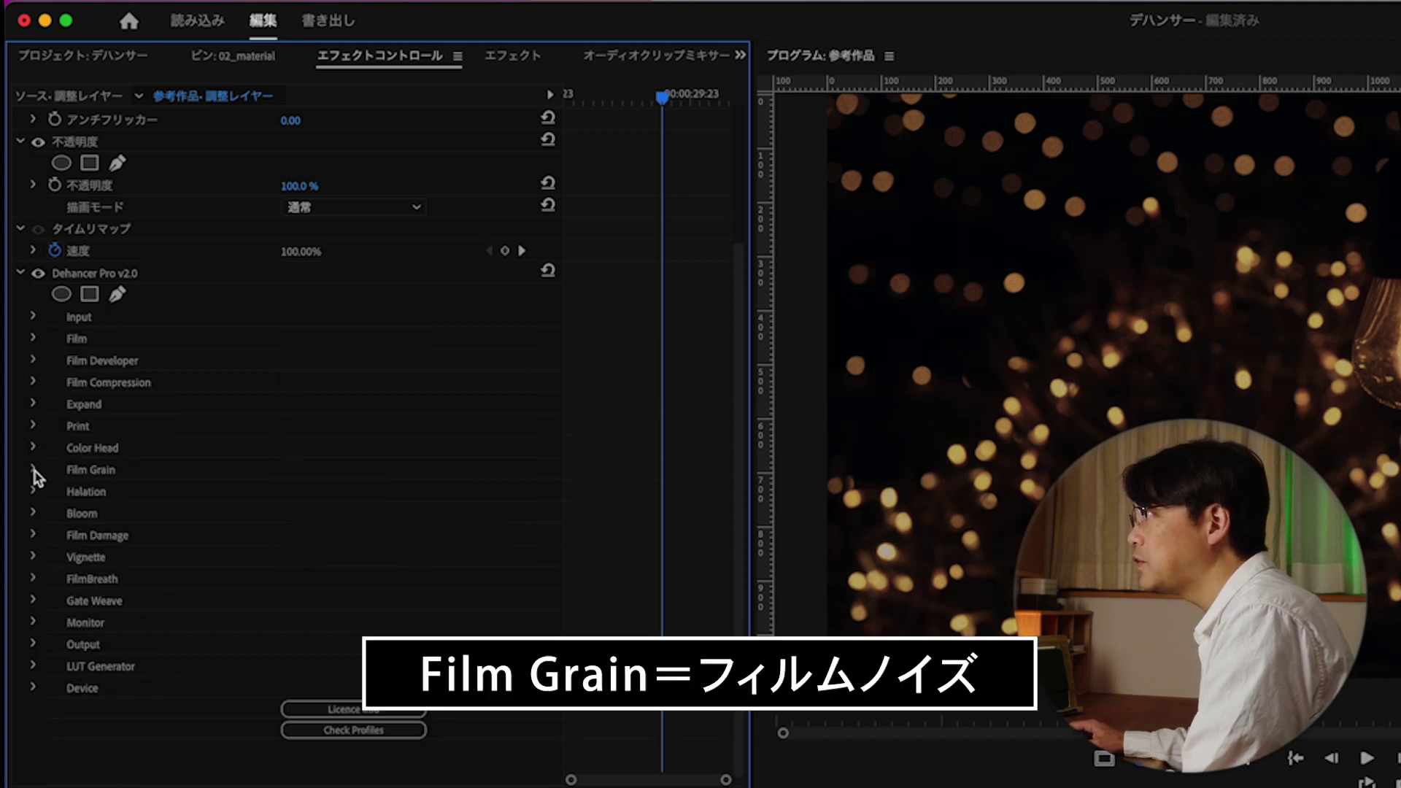
Set Dehancer's Film Grain profile to 16 mm ISO 250
click(34, 469)
click(396, 489)
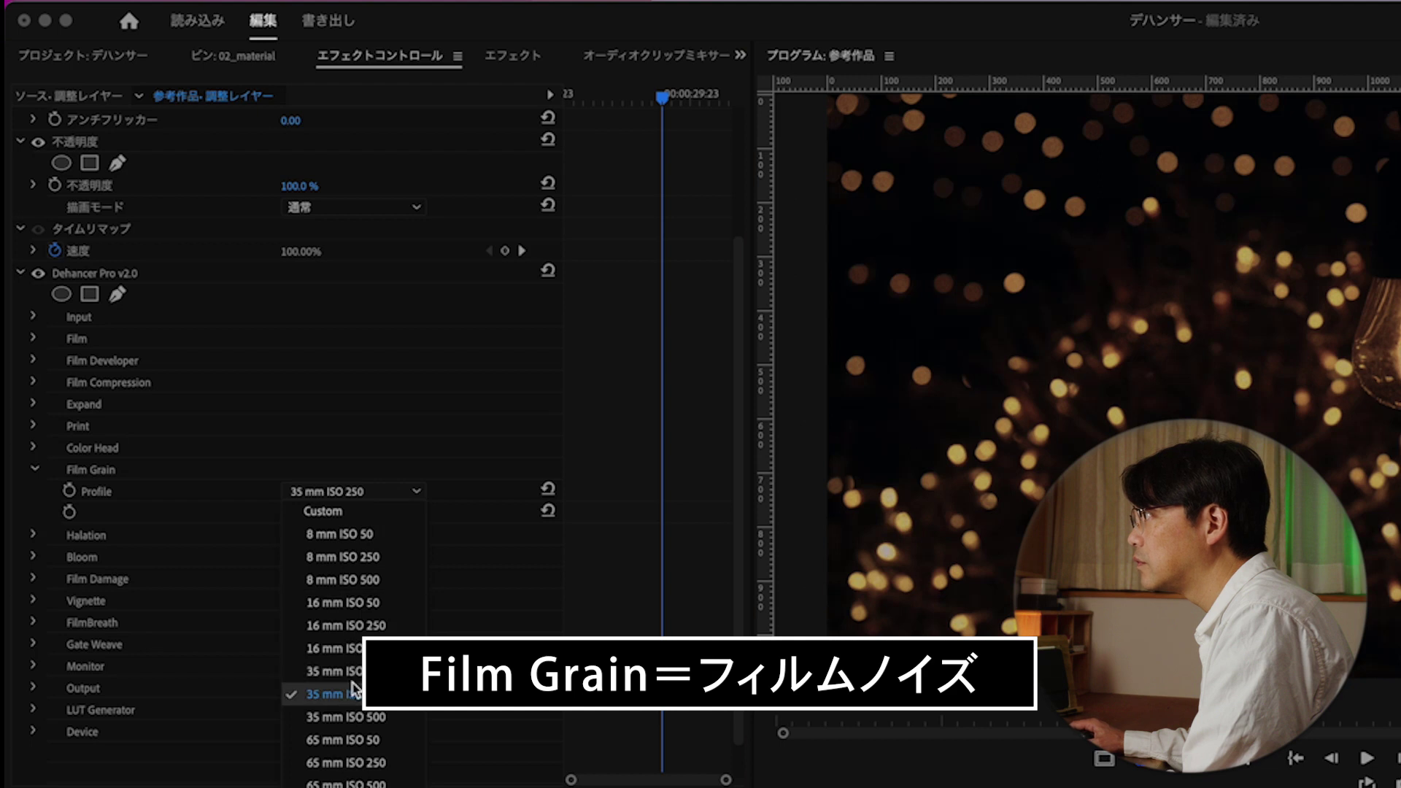
click(357, 631)
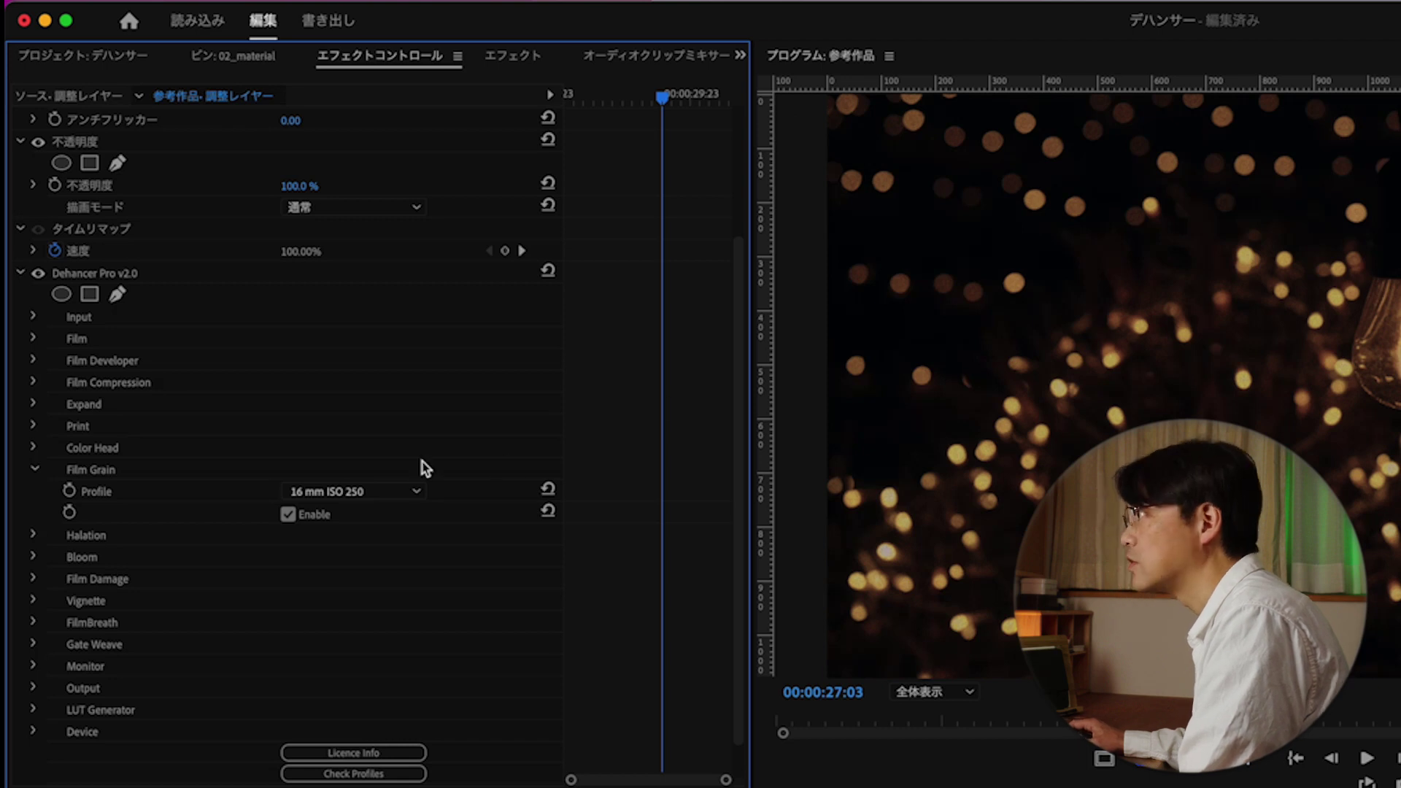
click(34, 470)
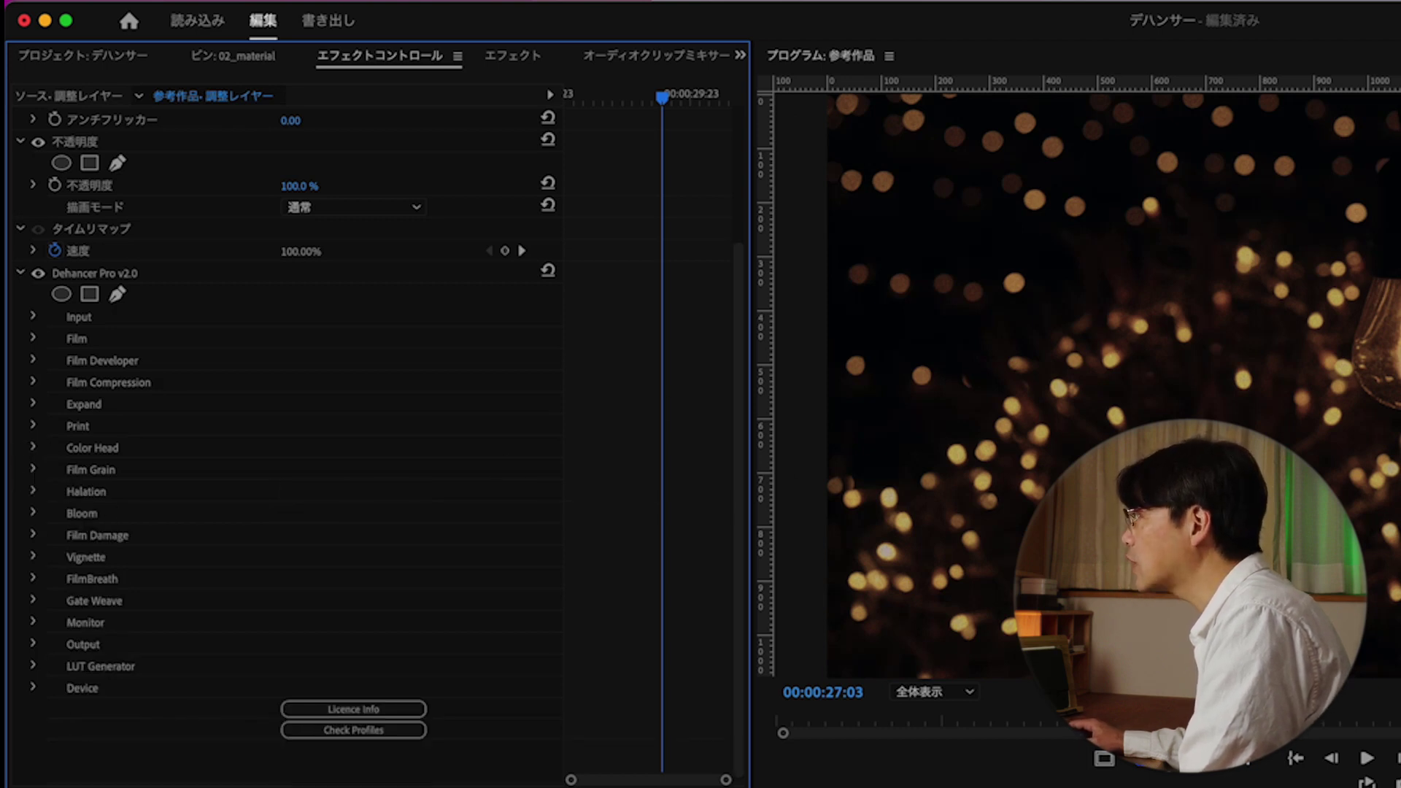
Set both the FilmBreath and Gate Weave profiles to 8 mm / Super 8
click(33, 582)
click(383, 604)
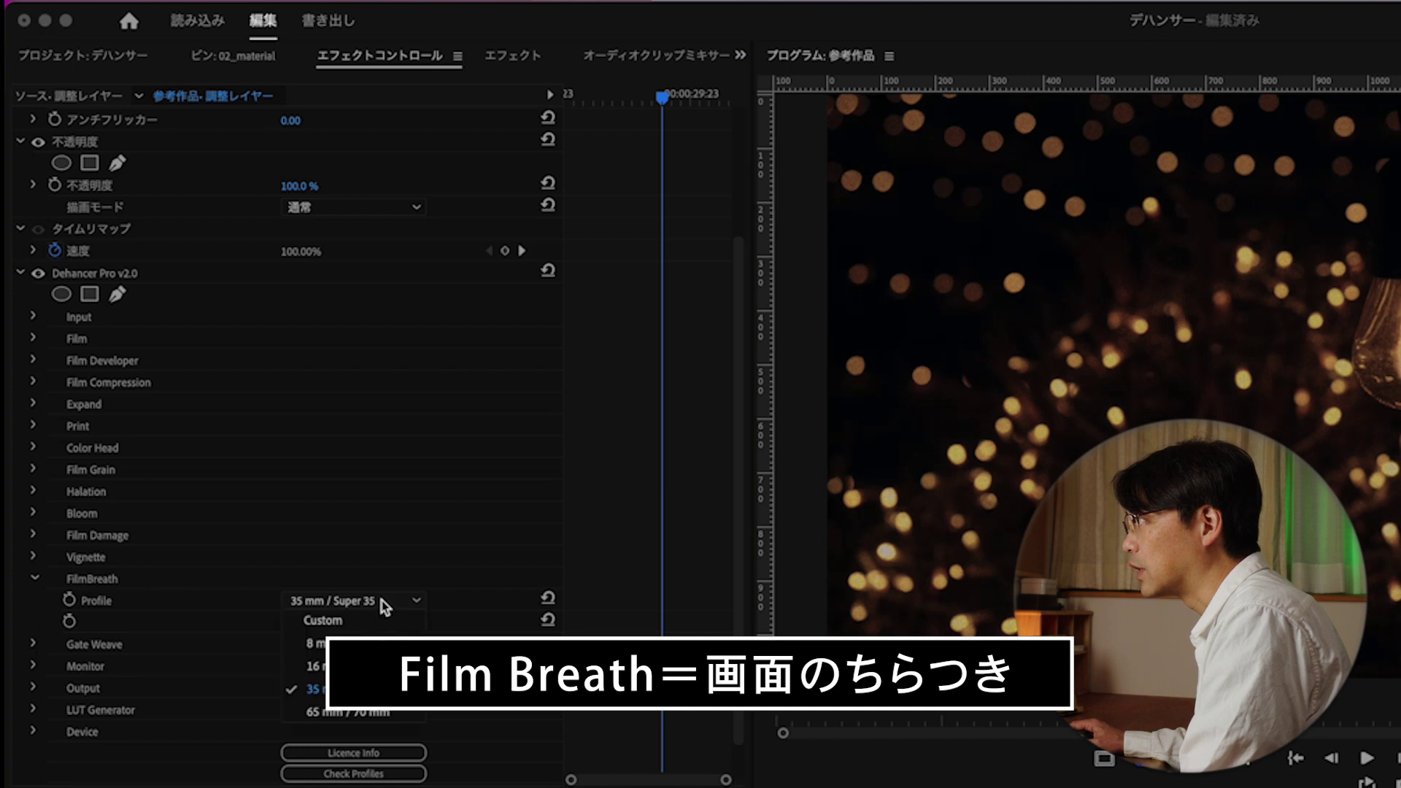
click(354, 644)
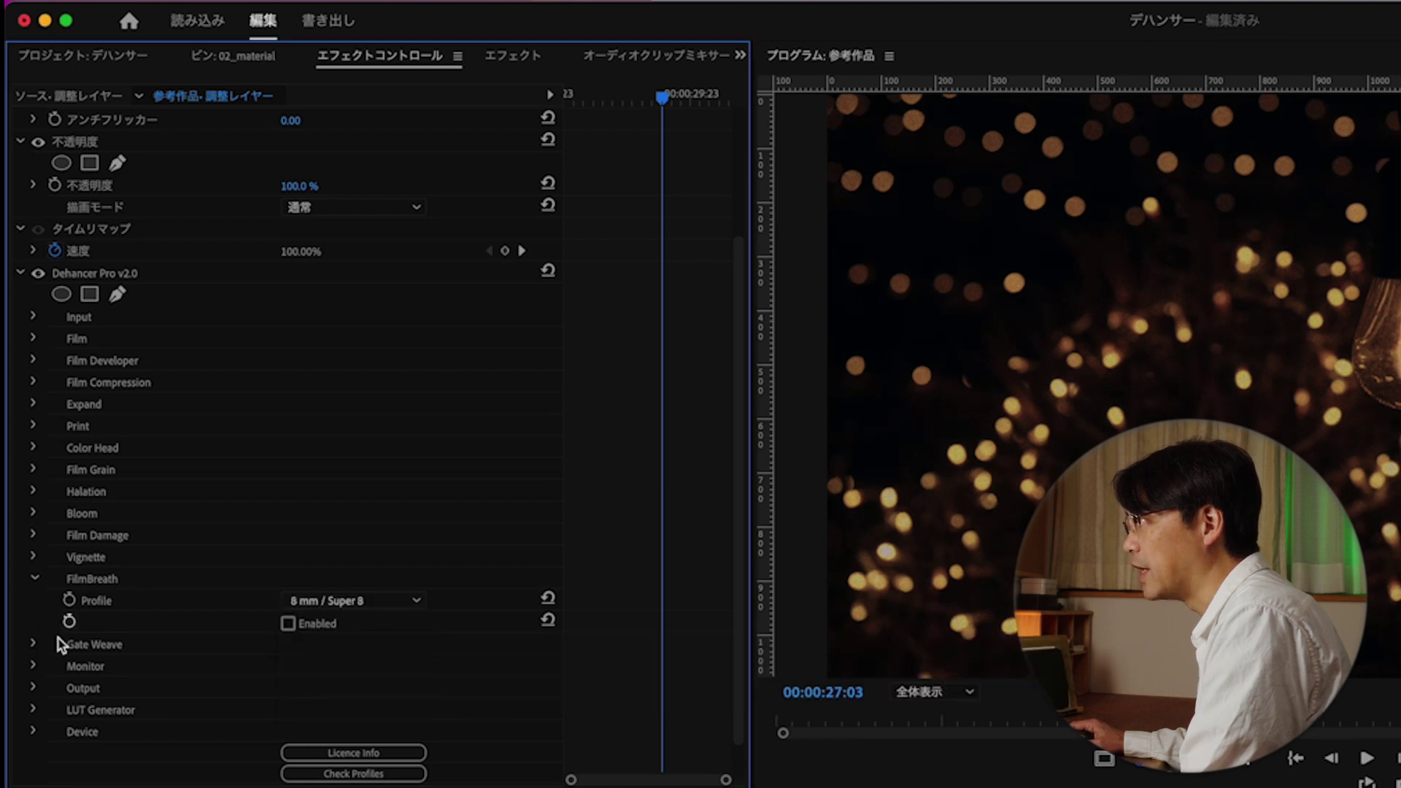
click(33, 646)
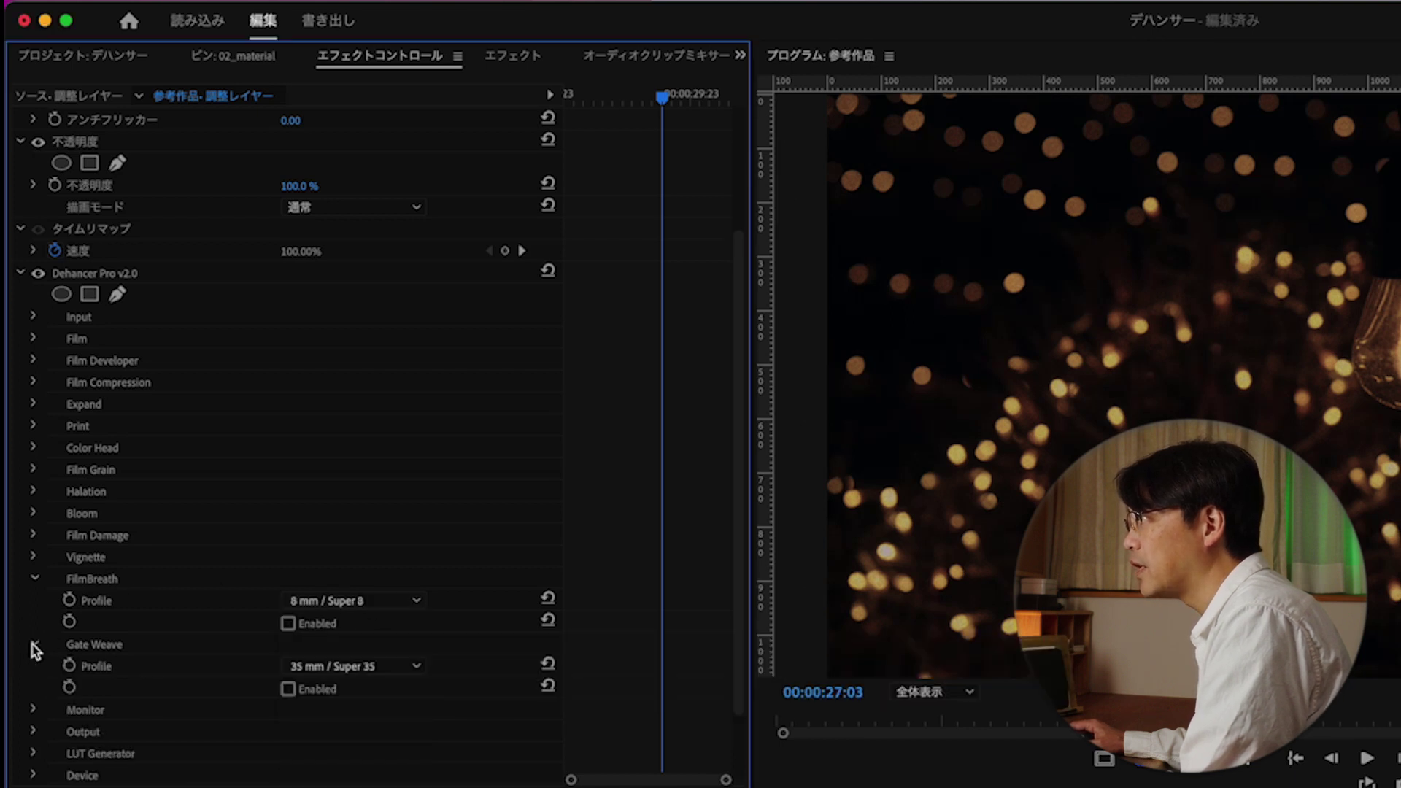
click(369, 666)
click(363, 709)
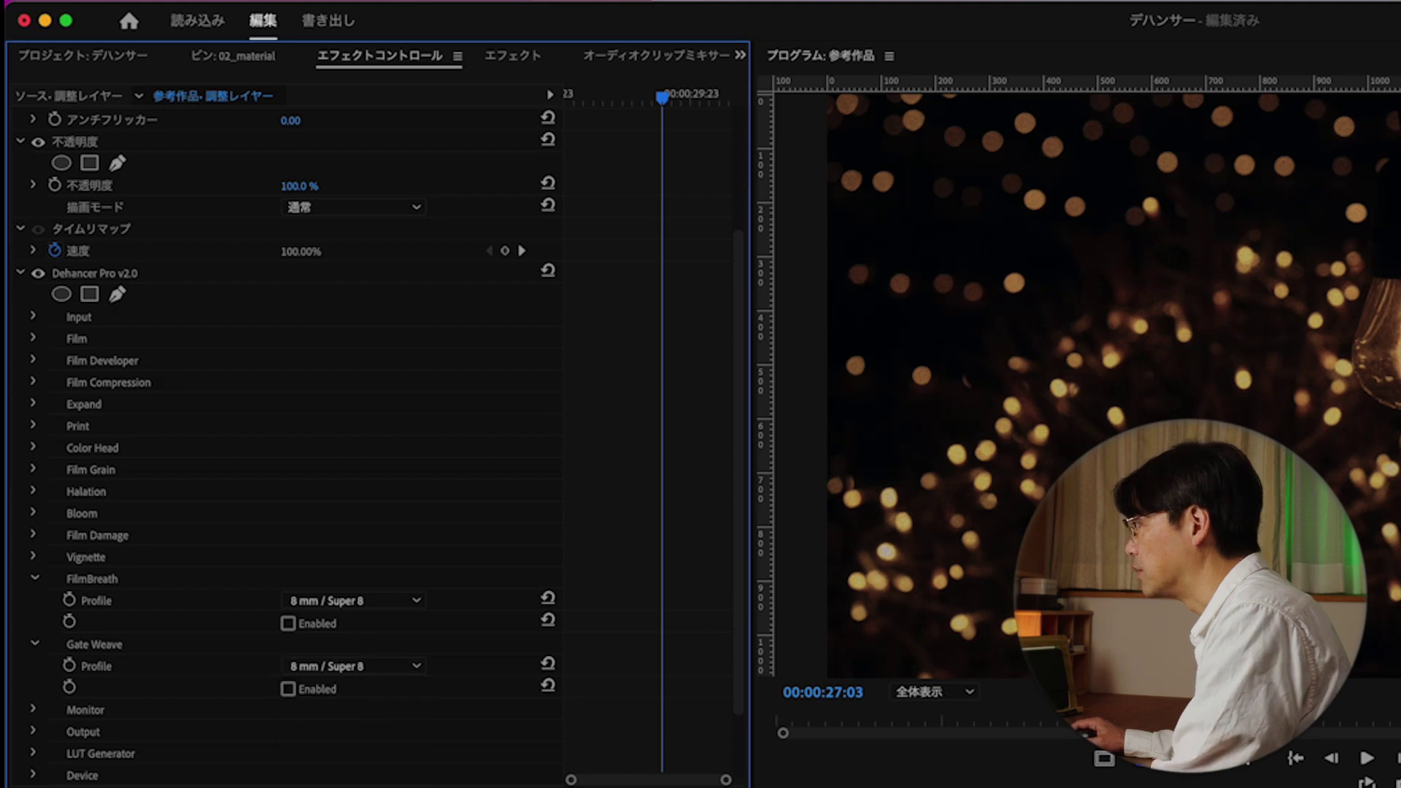
Play the clip from its start, and enable both Gate Weave and FilmBreath
key(Up)
key(space)
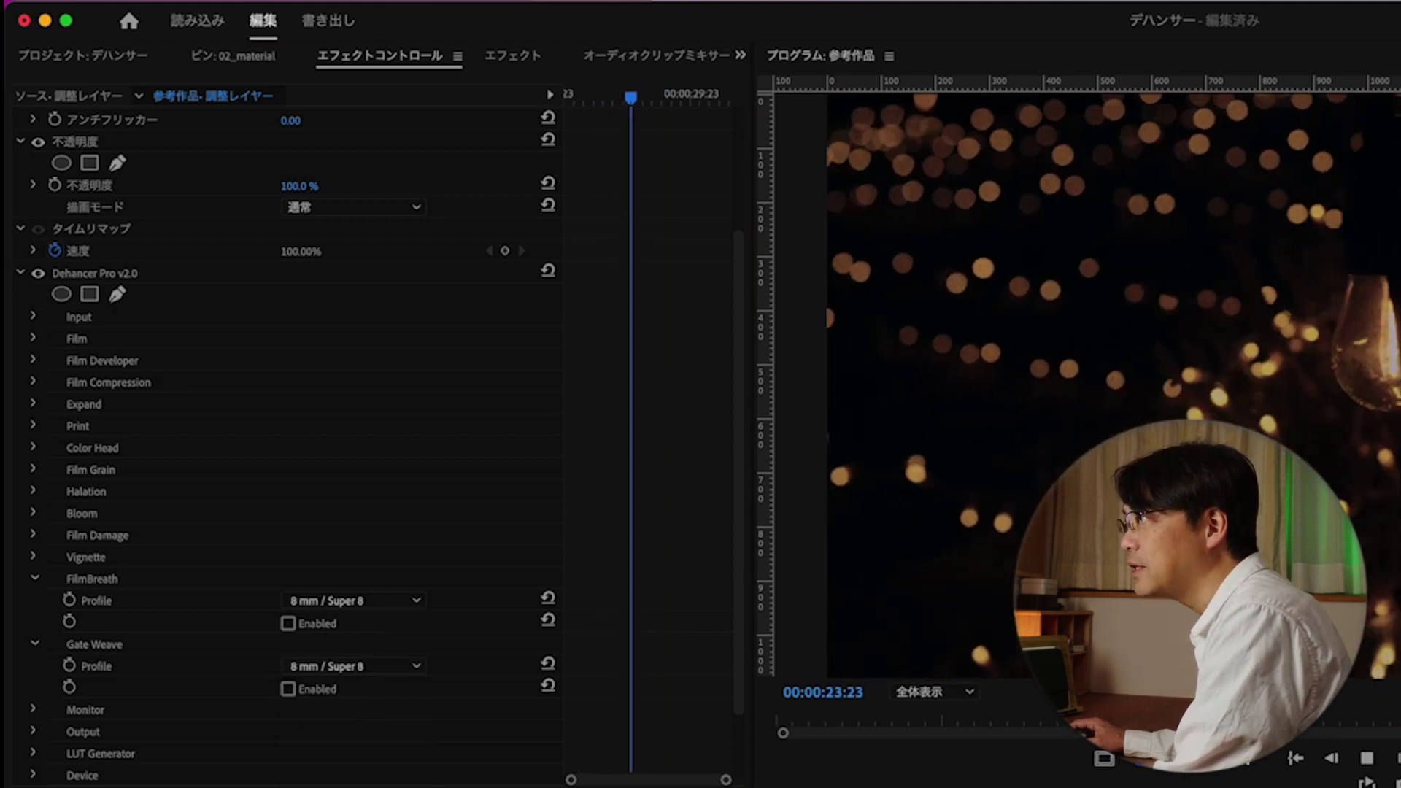
click(289, 689)
click(289, 625)
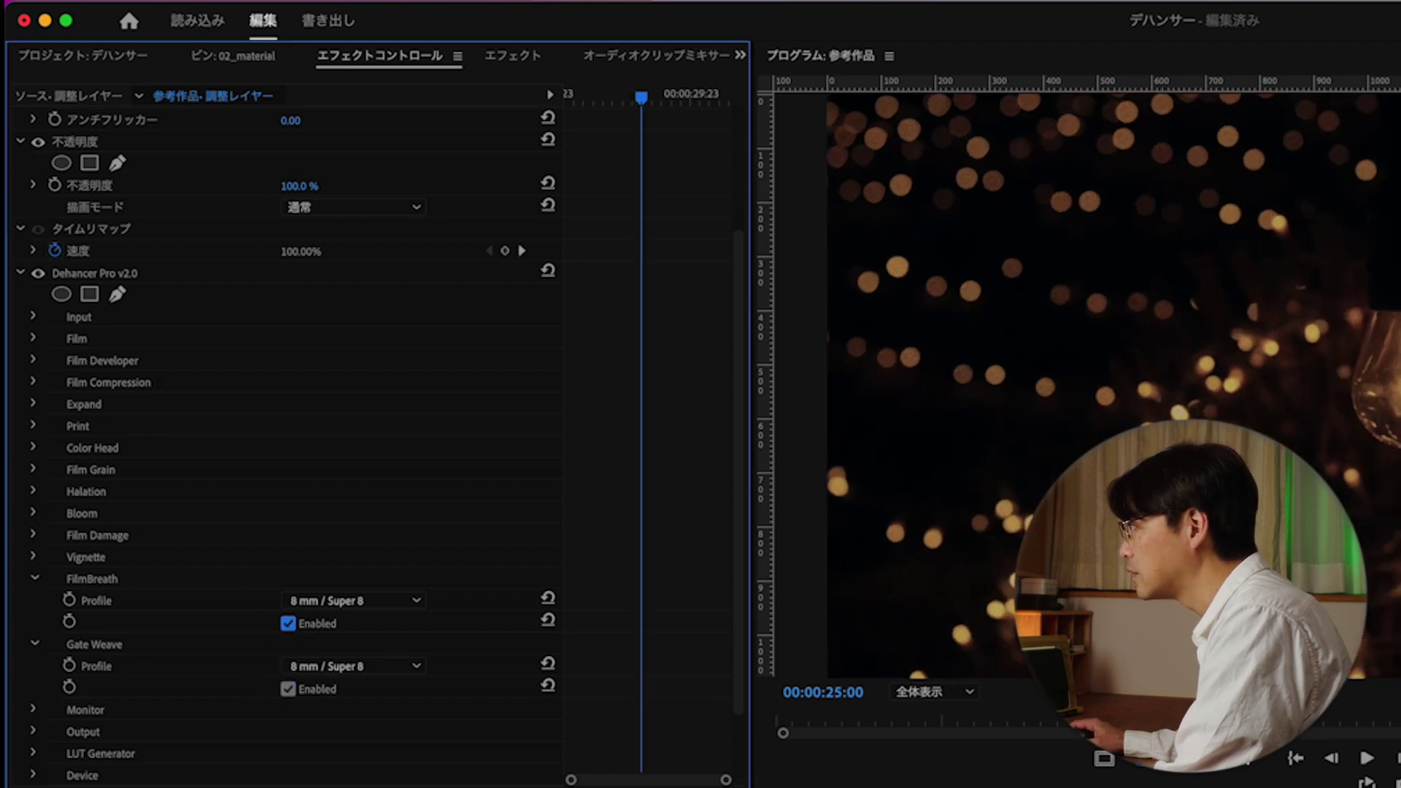
Replay the clip from its start to check the flicker and shake, and disable Gate Weave
key(Up)
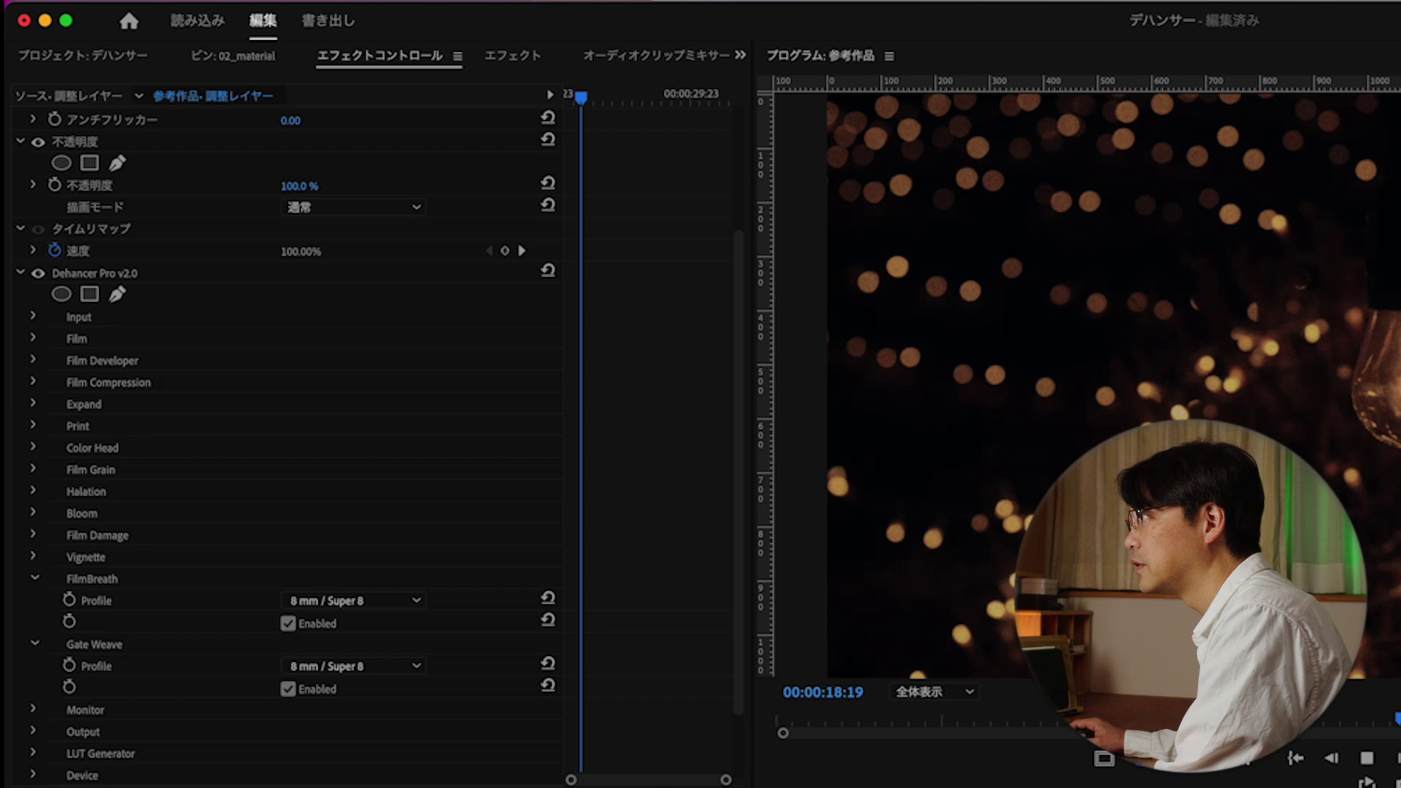
key(space)
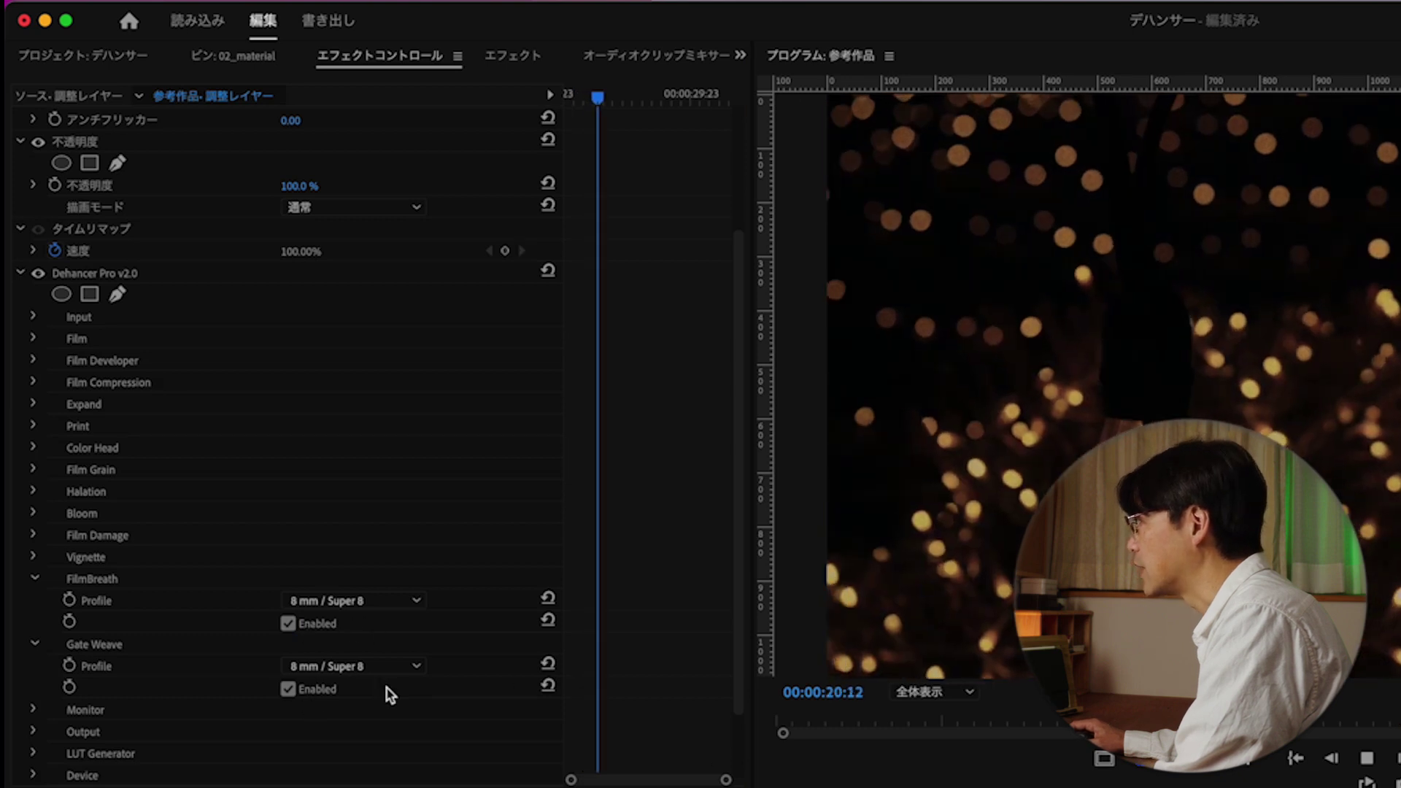
key(space)
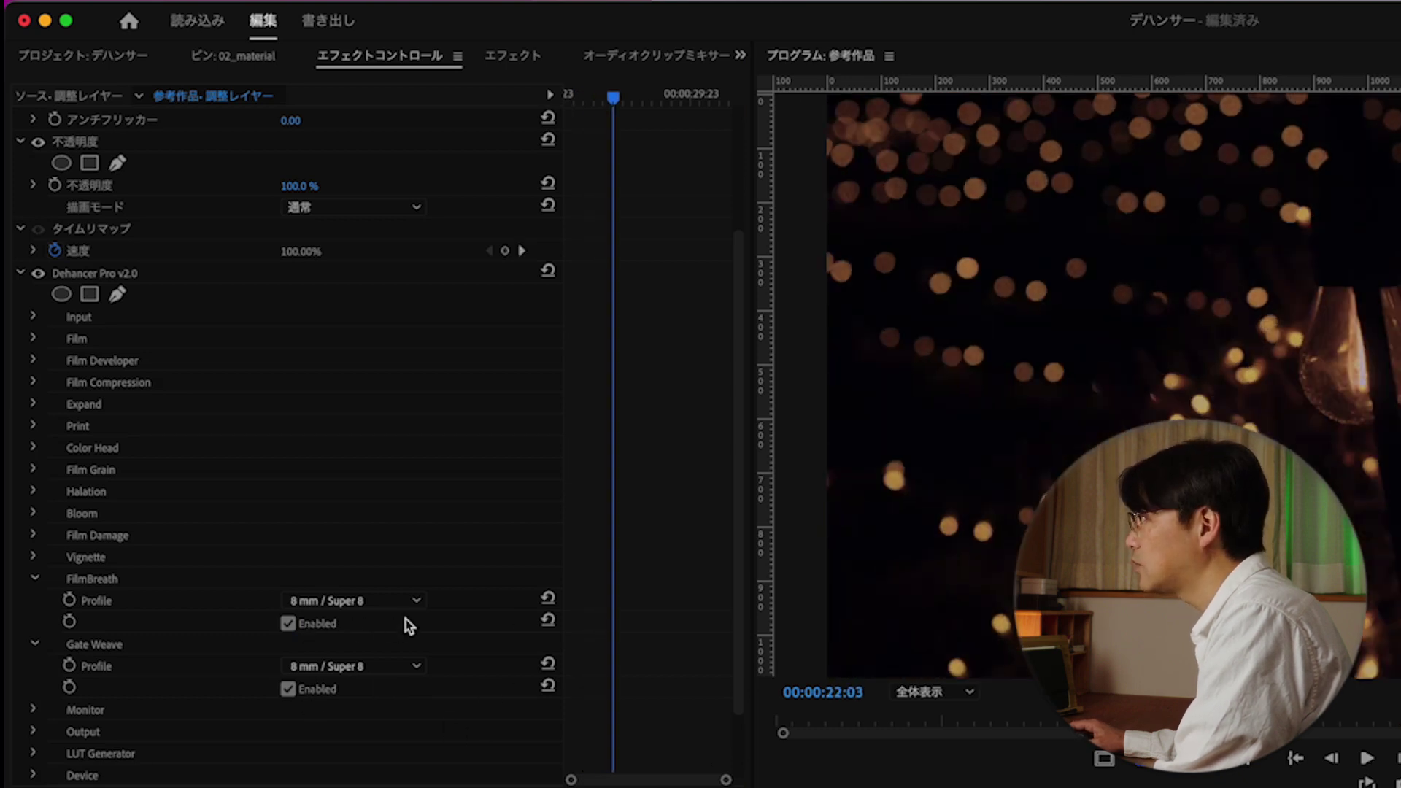
click(289, 689)
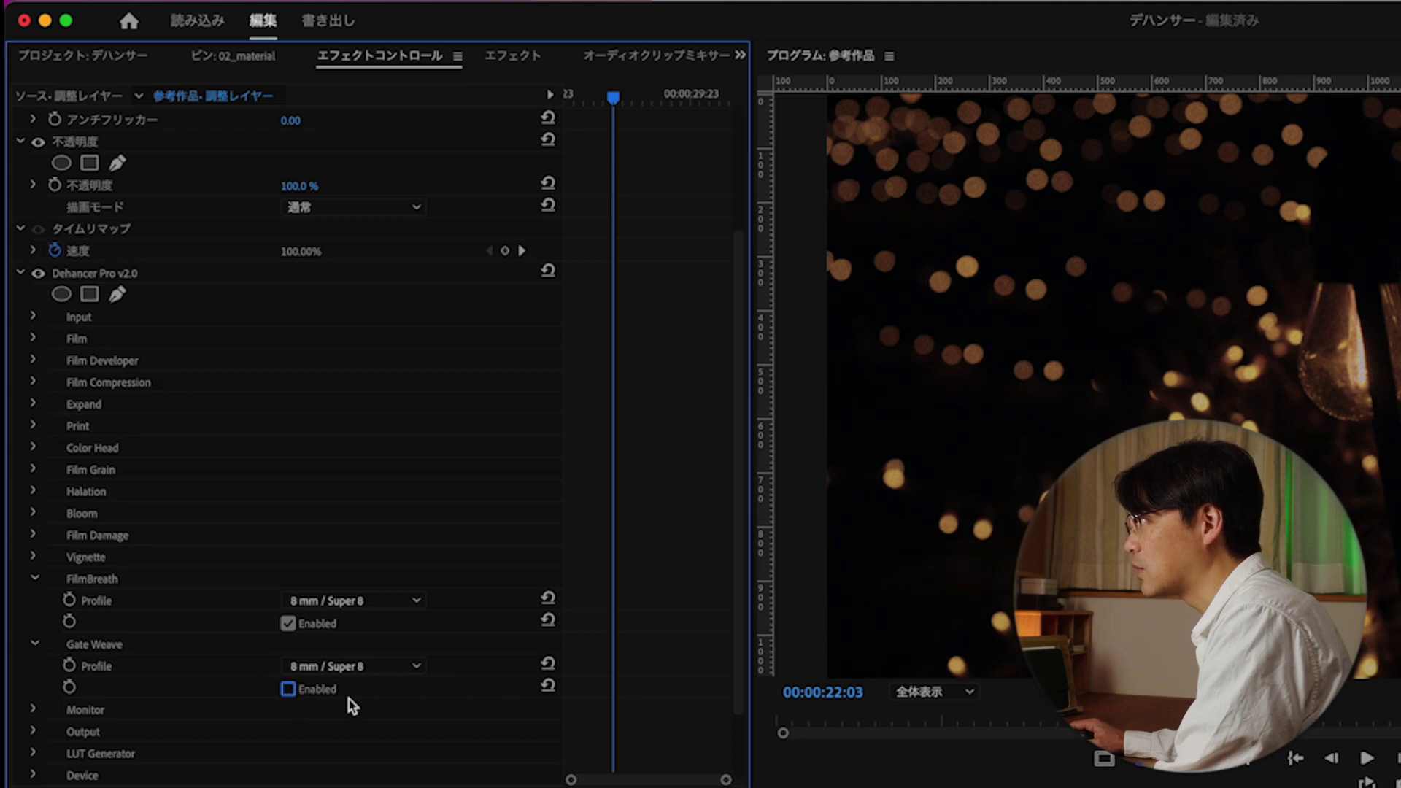
click(35, 645)
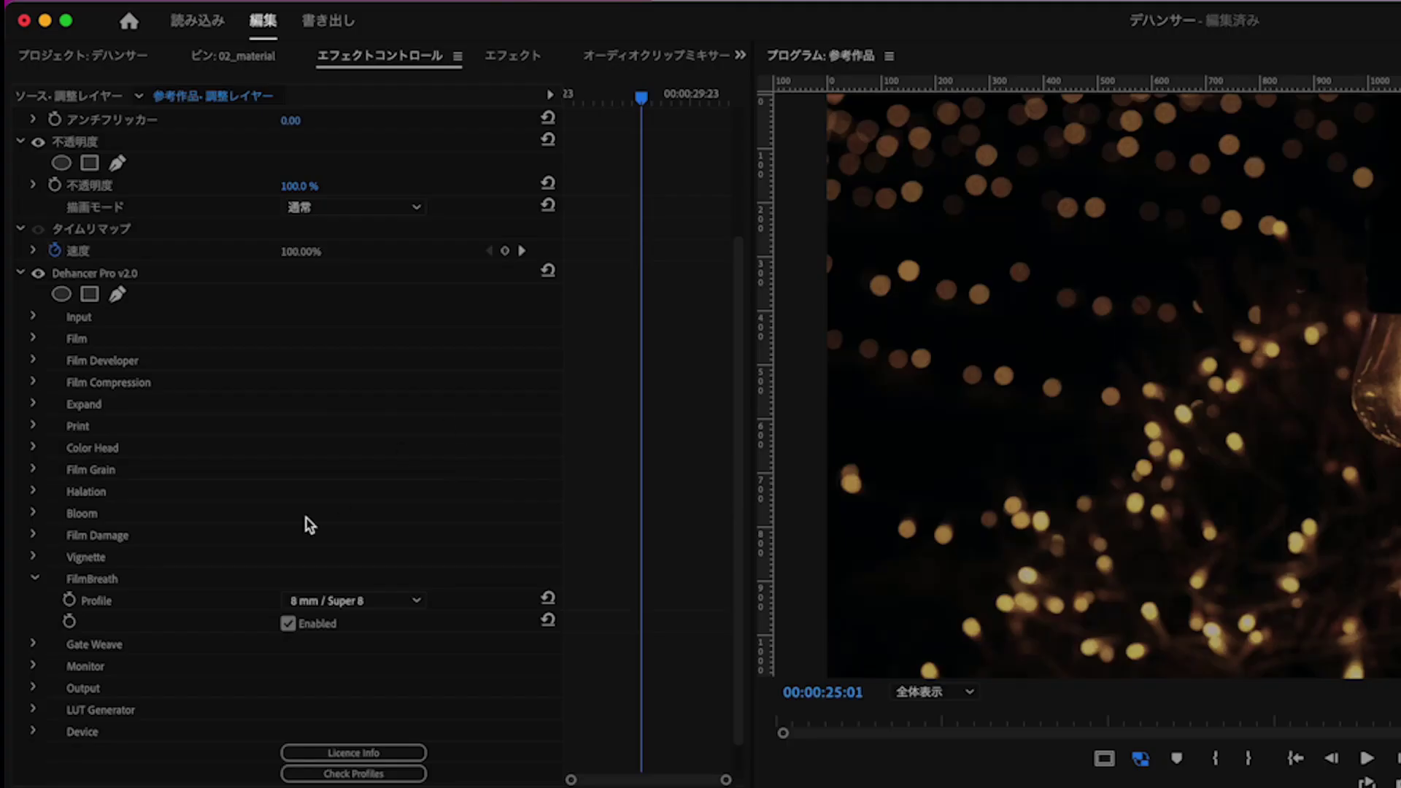
Enable Halation with the 8 mm / Super 8 No Remjet profile and play the clip to preview it
click(32, 492)
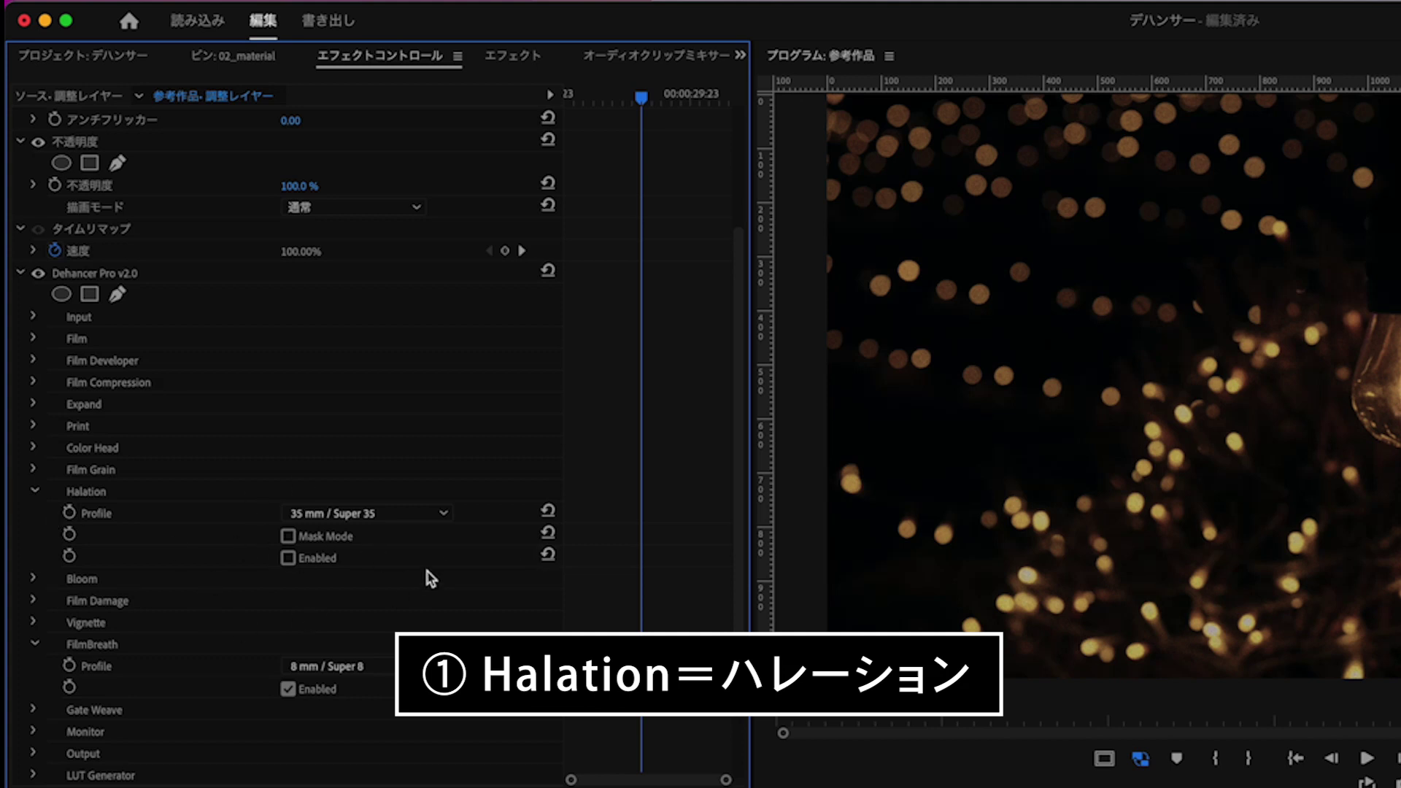
click(318, 559)
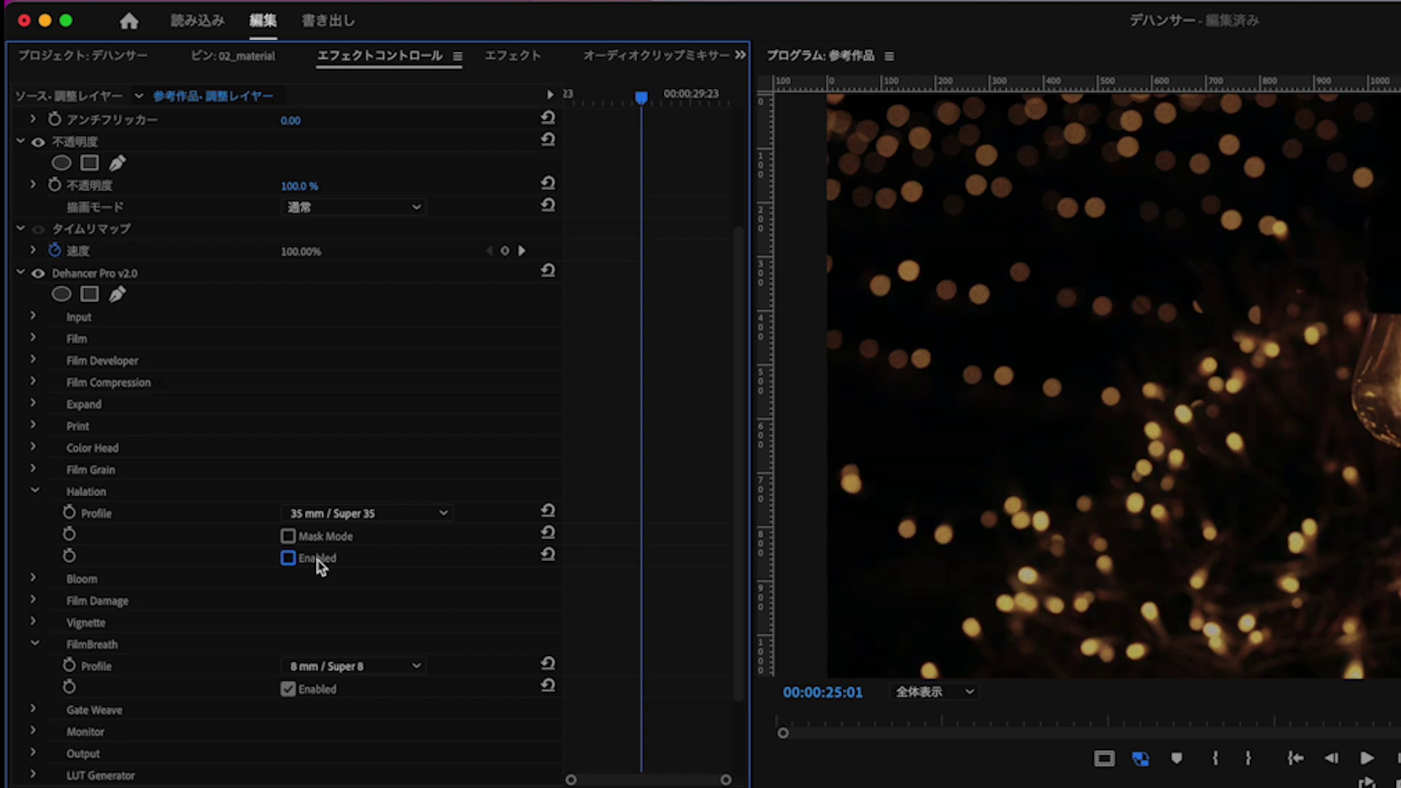
click(440, 515)
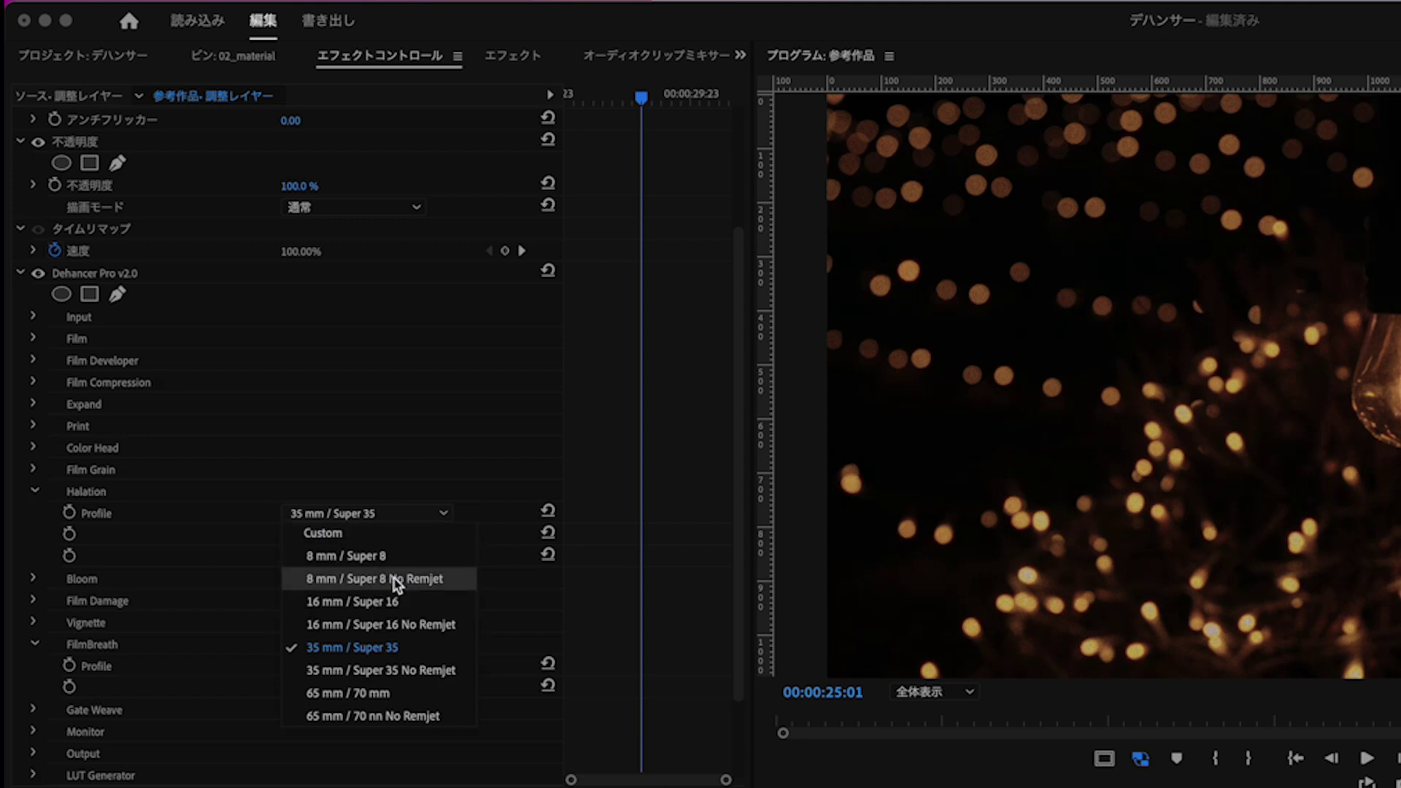
click(439, 584)
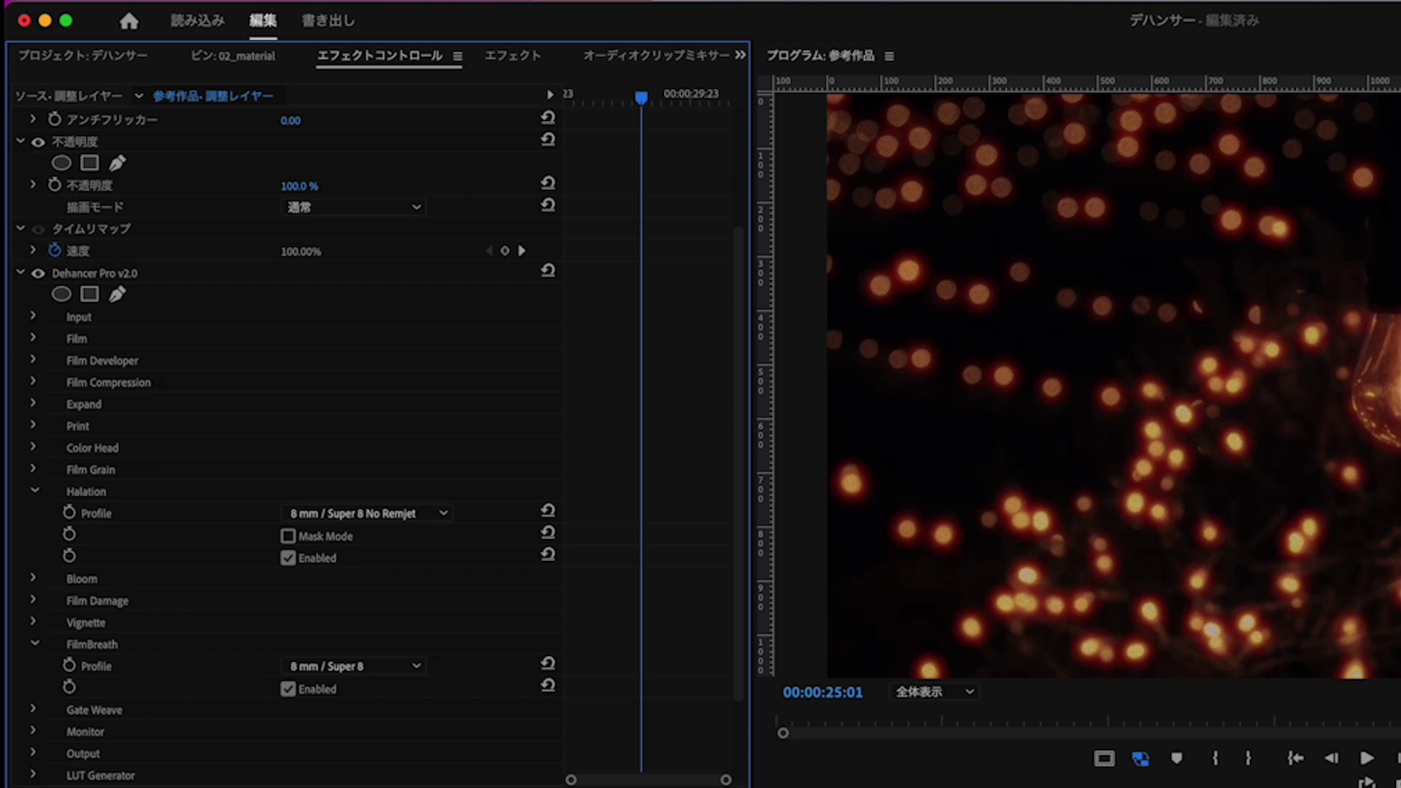
key(space)
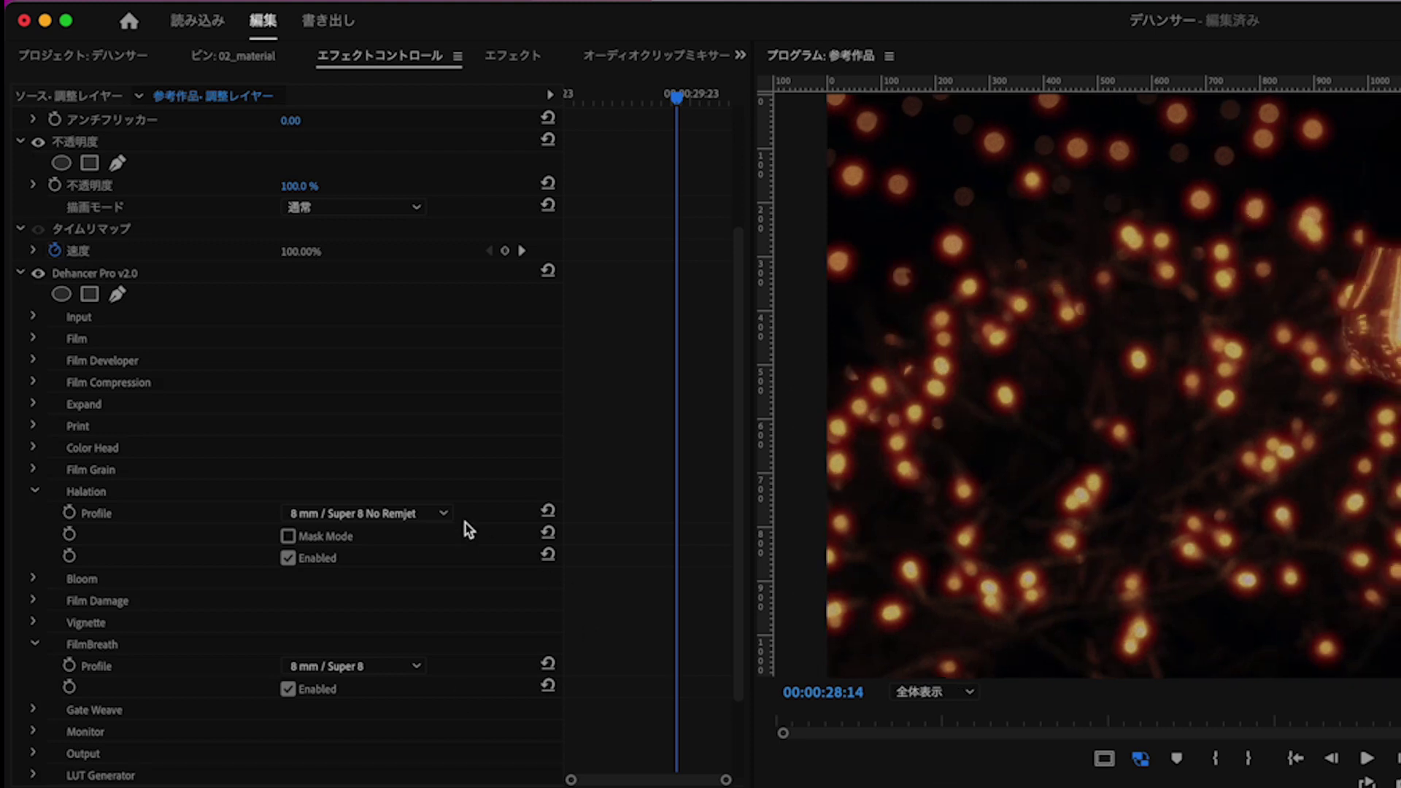
Switch the Halation profile to 8 mm / Super 8 for comparison and return it to 8 mm / Super 8 No Remjet
click(438, 515)
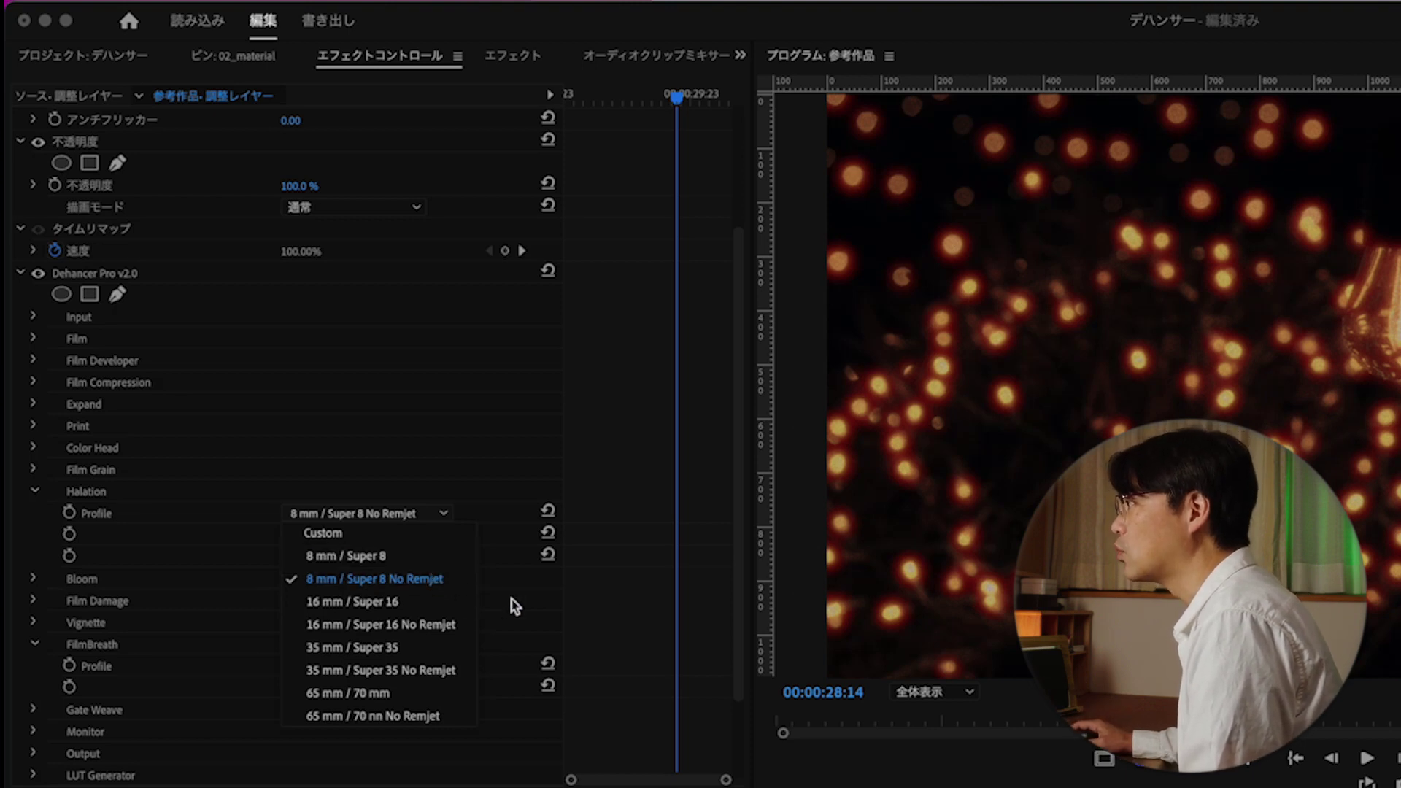
click(428, 559)
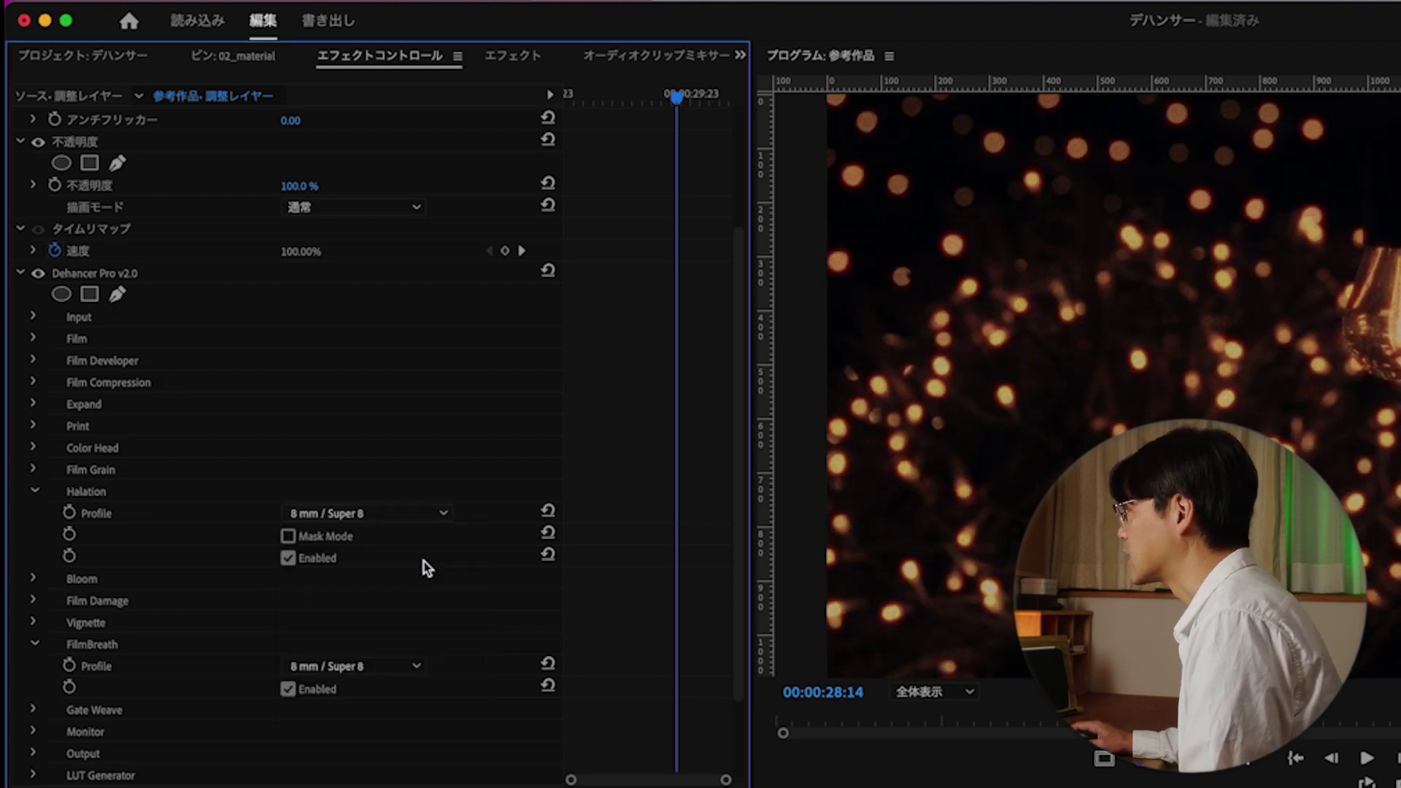
click(409, 513)
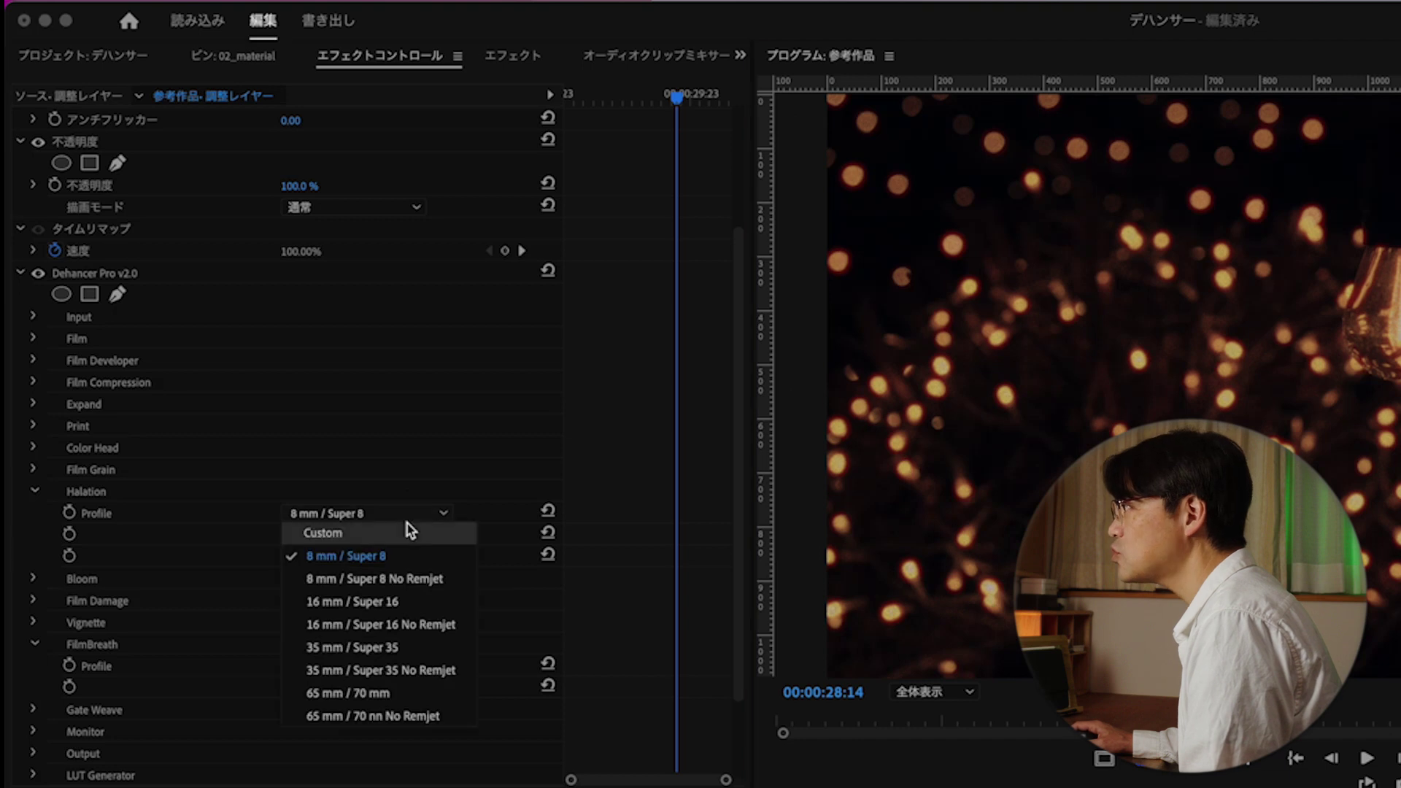
click(407, 579)
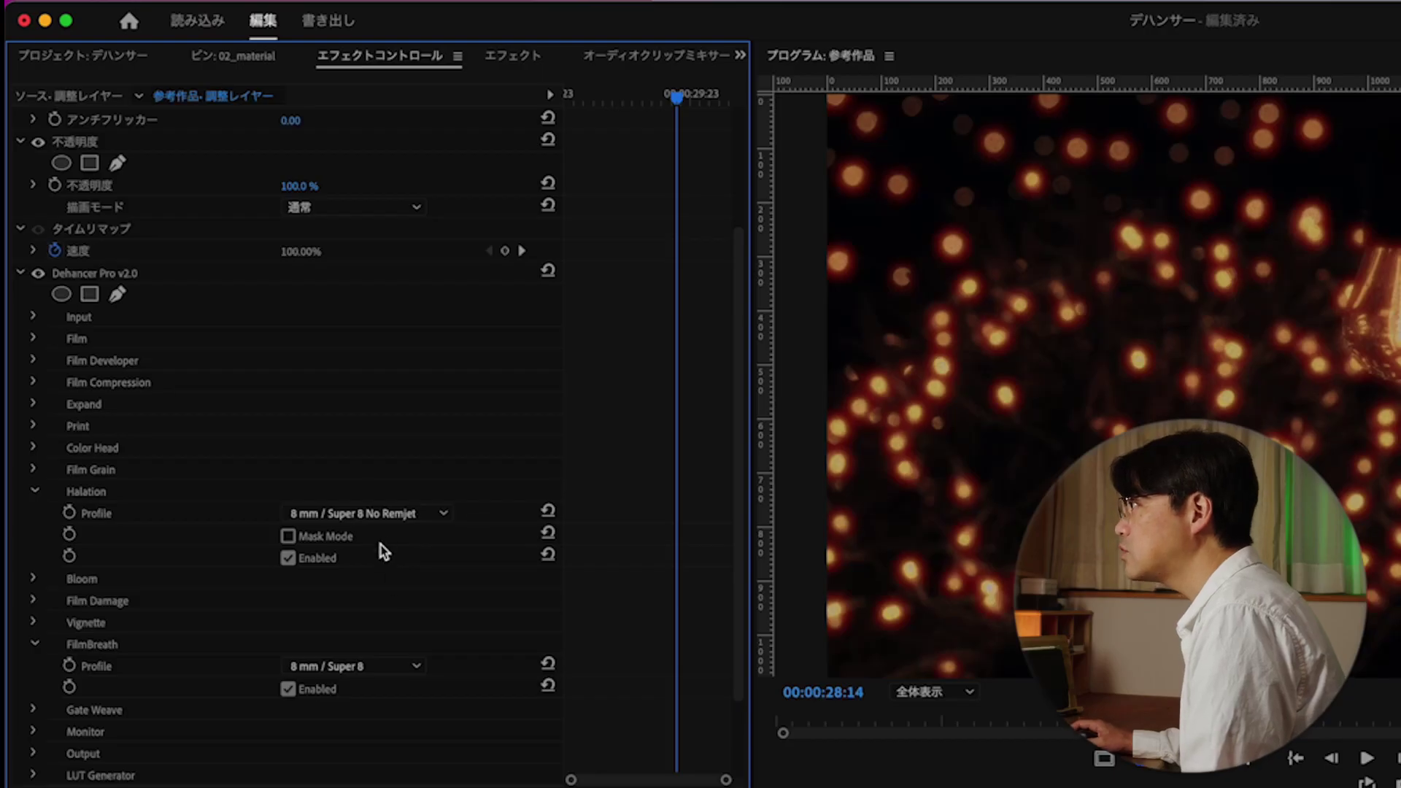
Enable Bloom in the Dehancer Pro effect
click(34, 579)
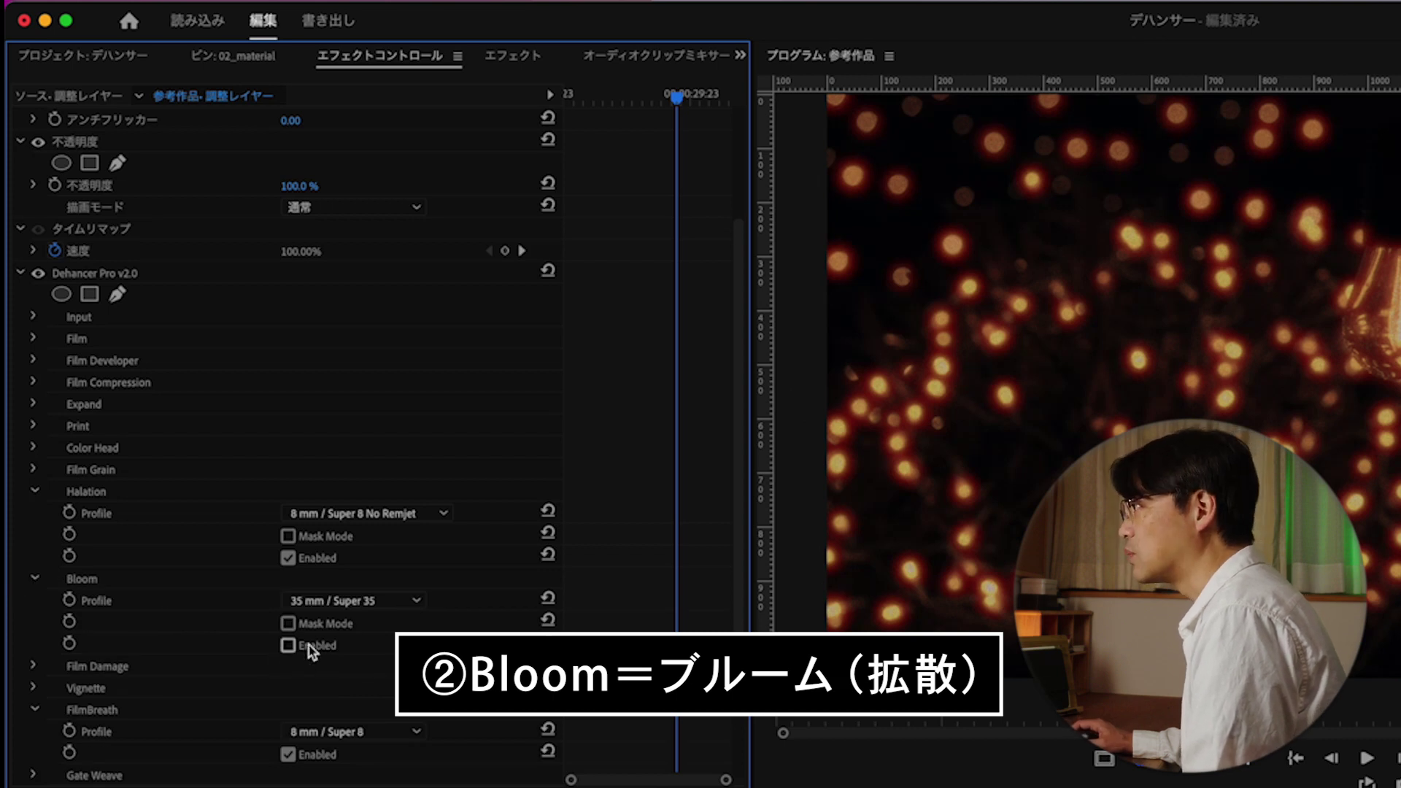
click(289, 646)
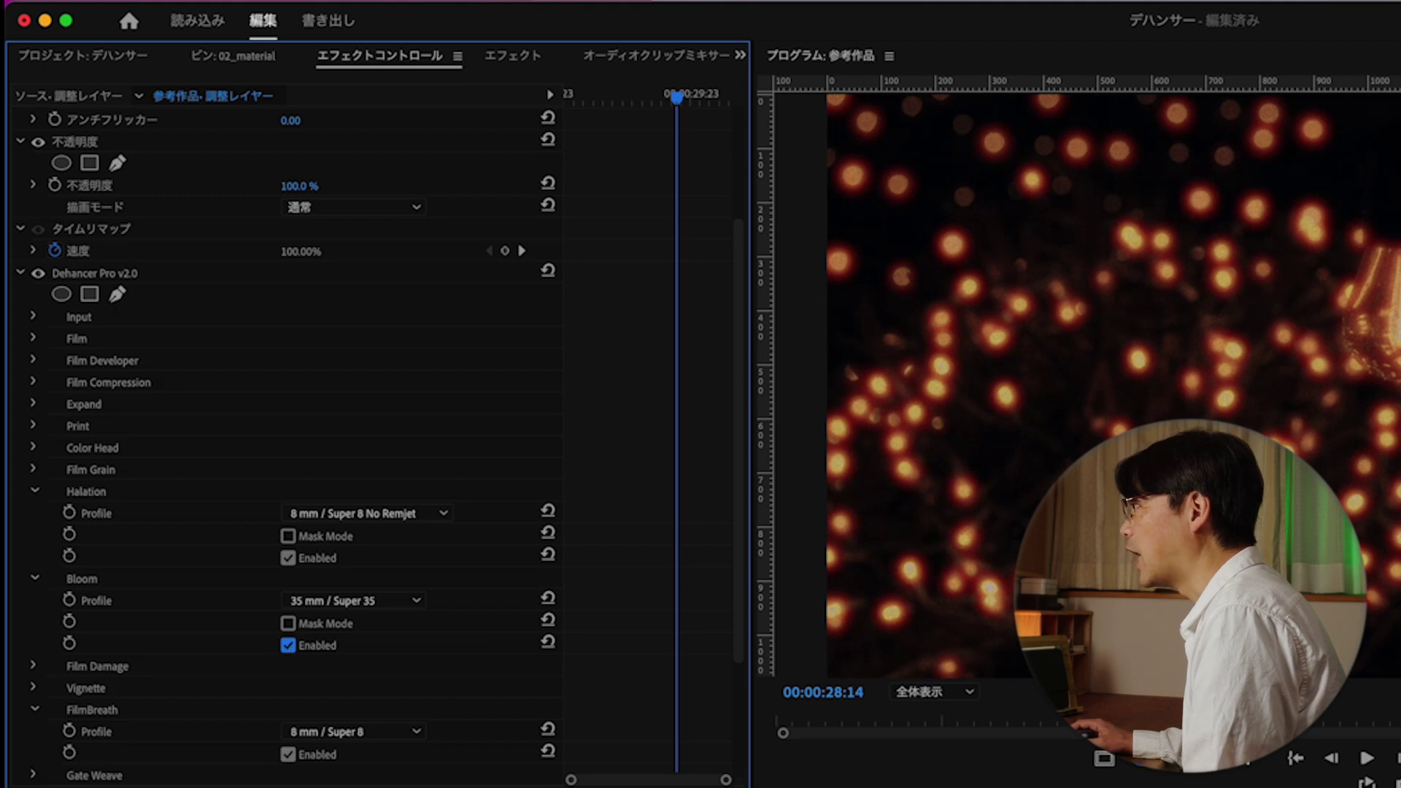
Set the Bloom profile to 8 mm / Super 8 and play the night lights clip to preview the glow
click(407, 603)
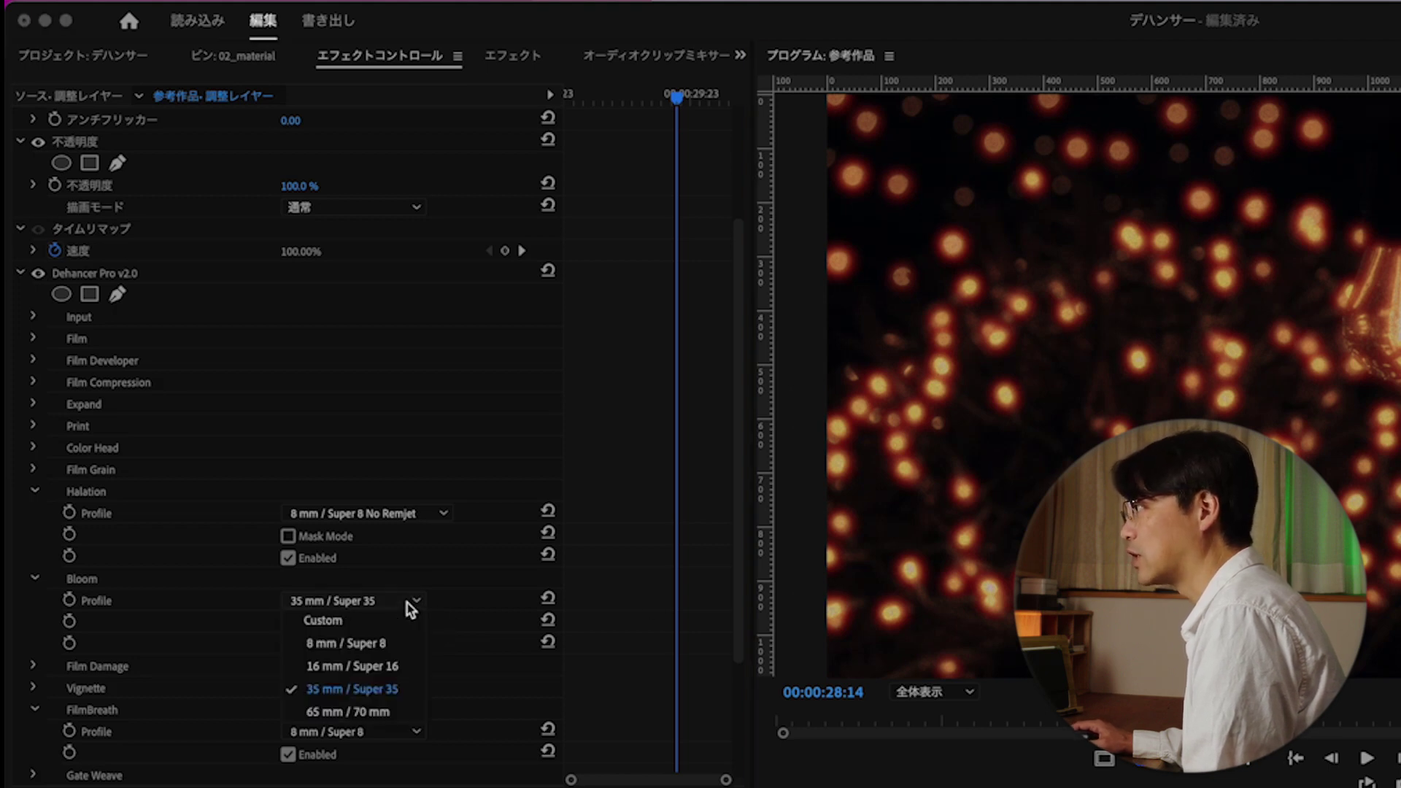
click(399, 644)
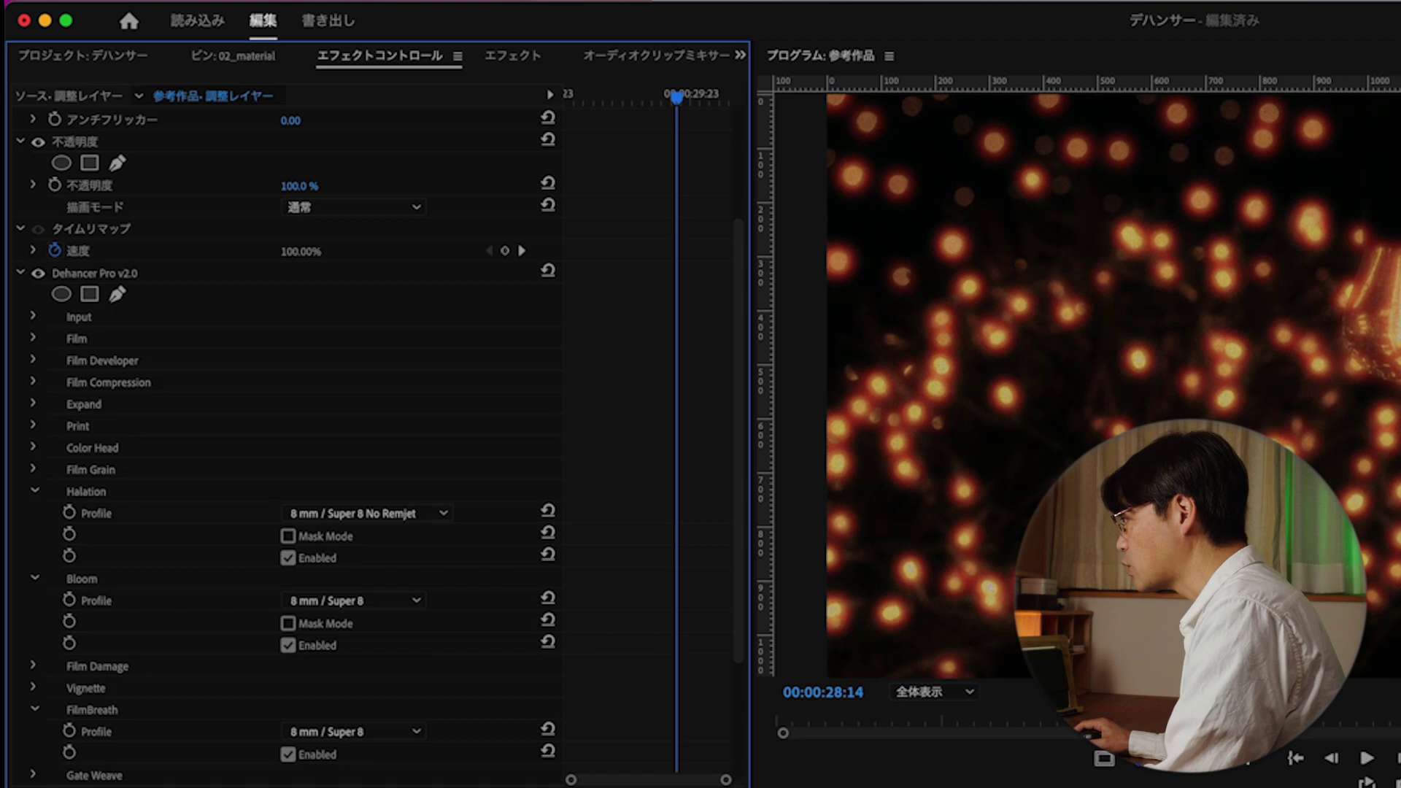
key(j)
key(j)
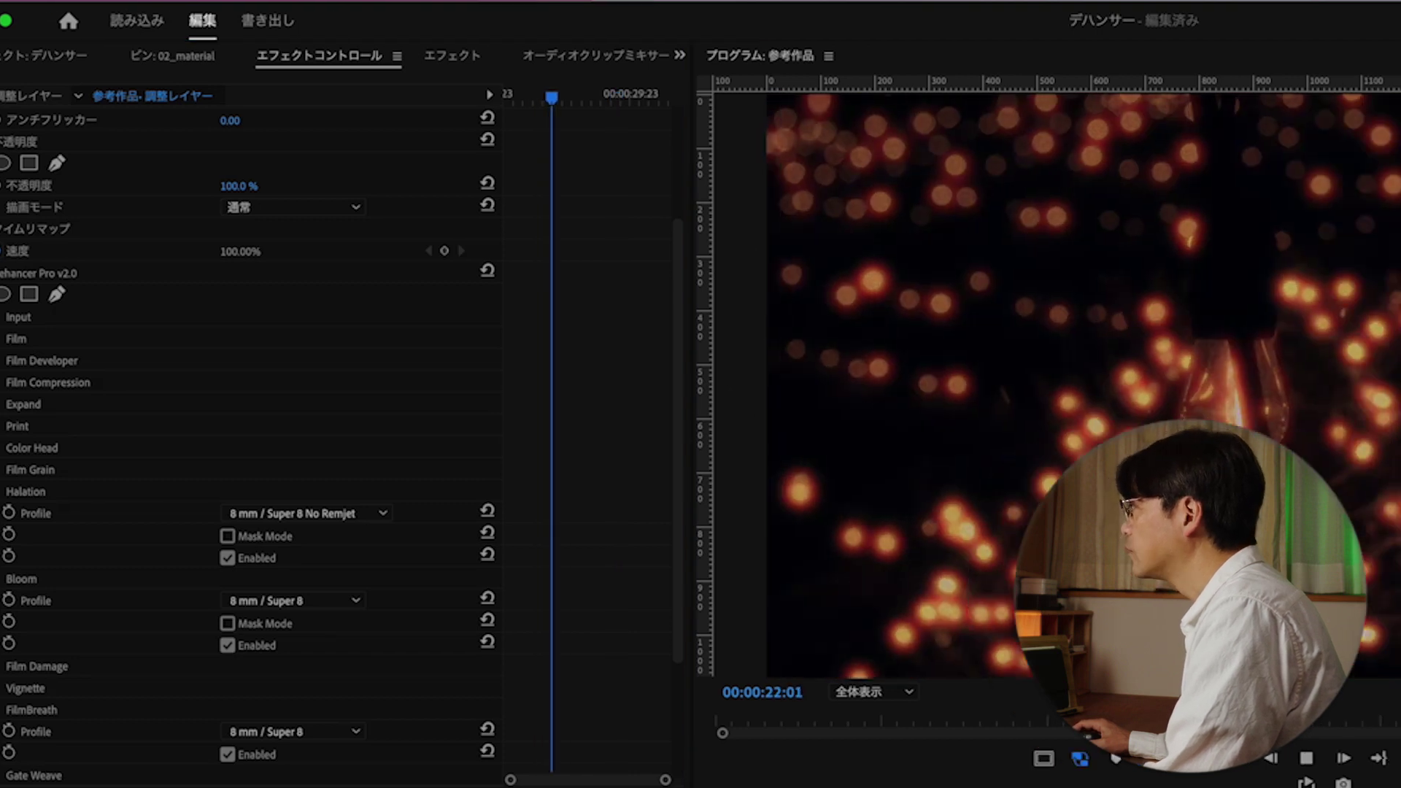
key(l)
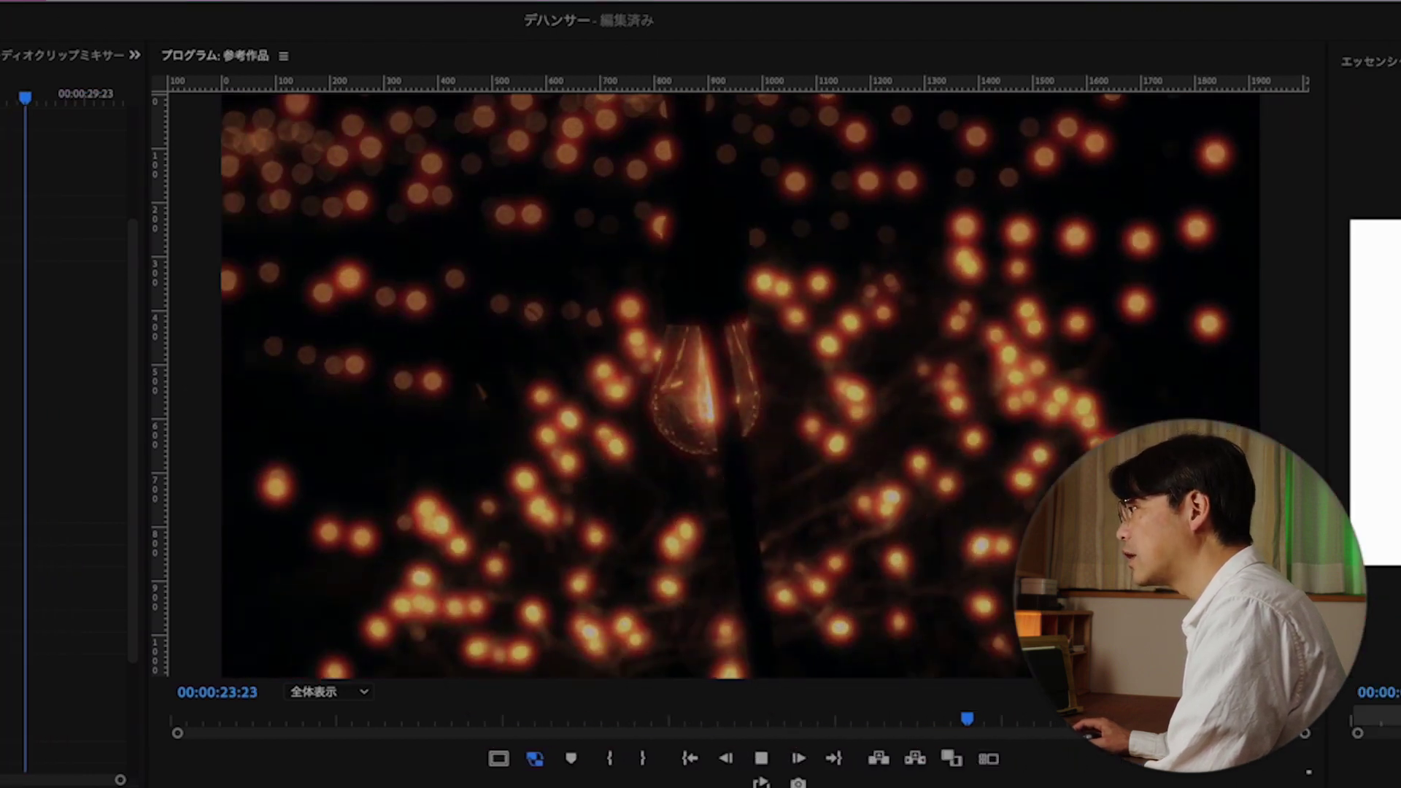
key(k)
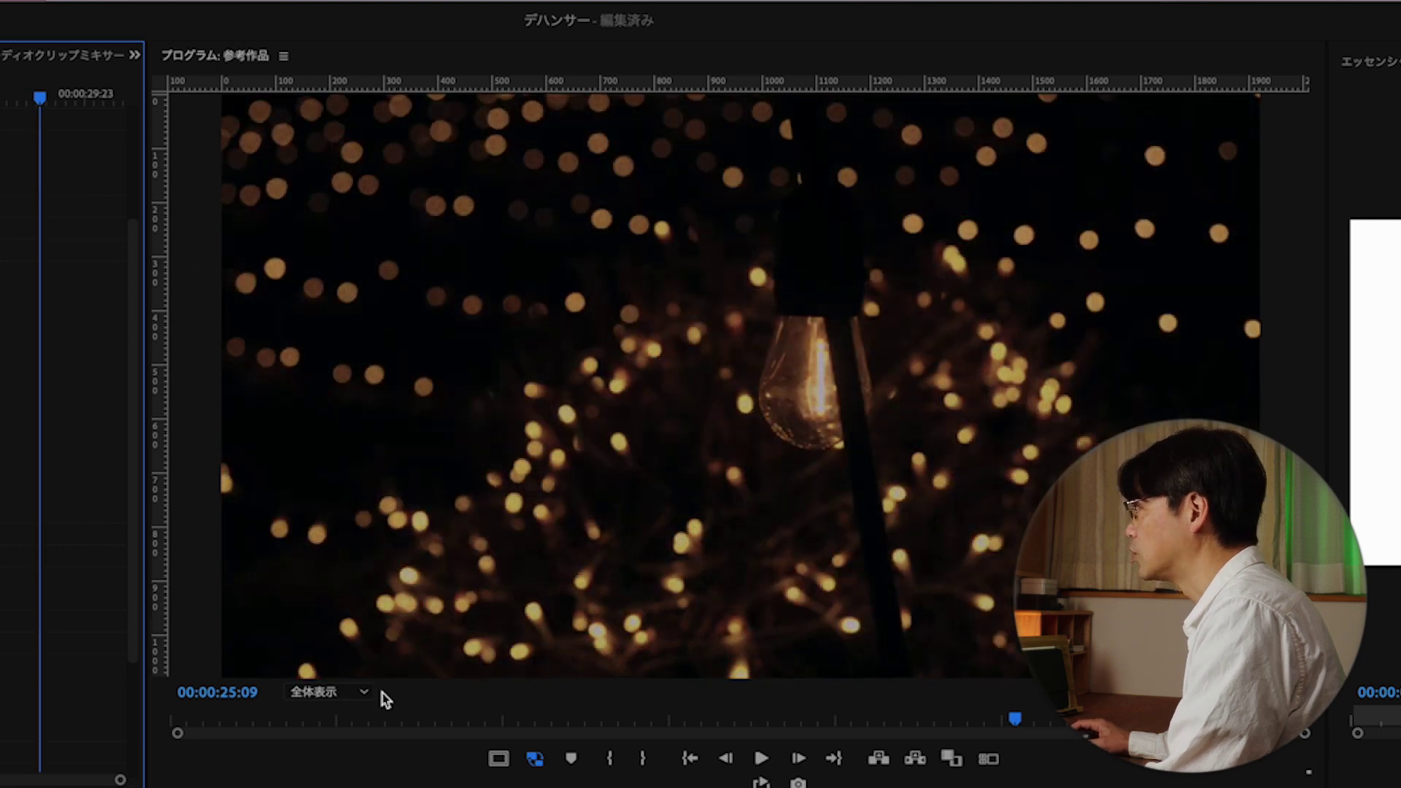
Replay the night lights clip from its start to compare the picture with and without the film effect
key(Up)
key(space)
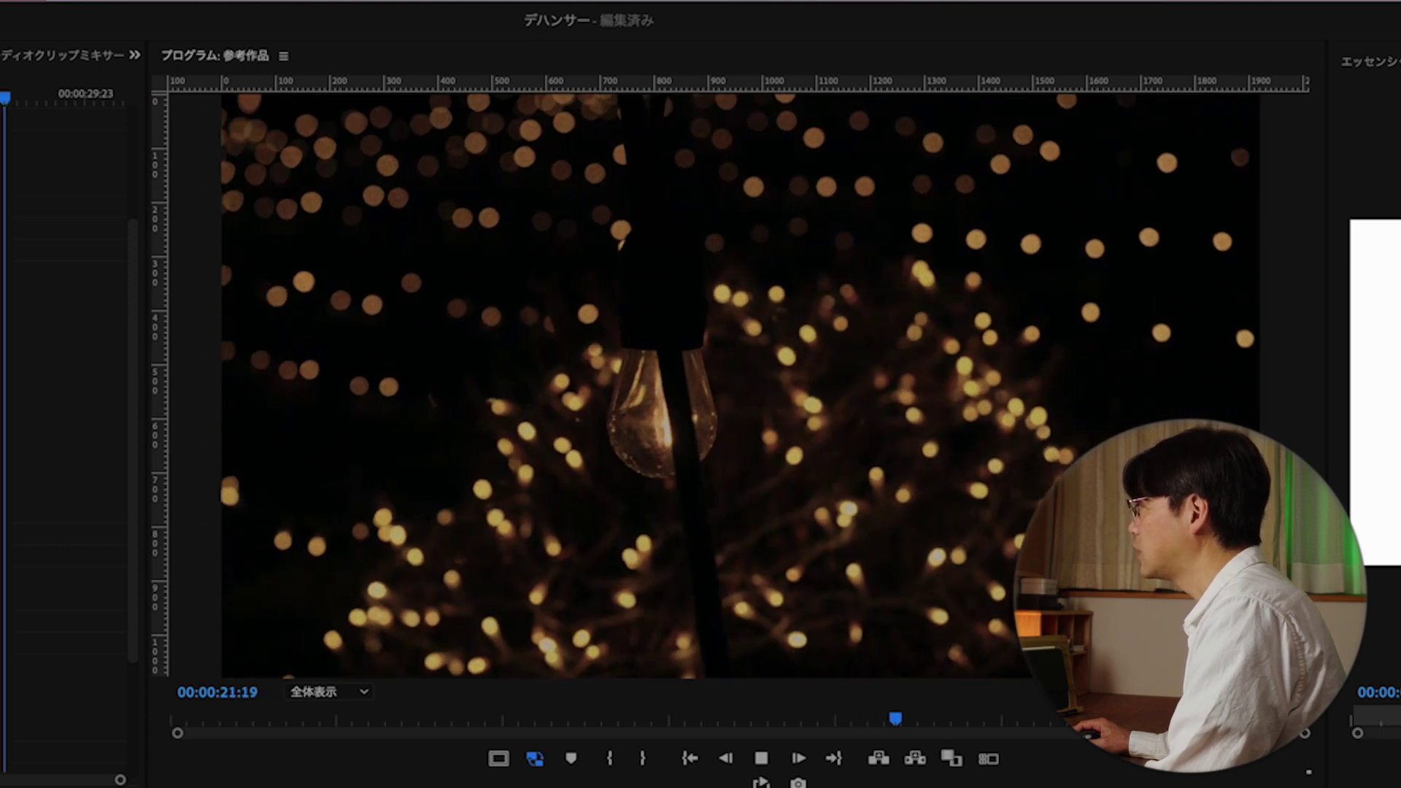
key(space)
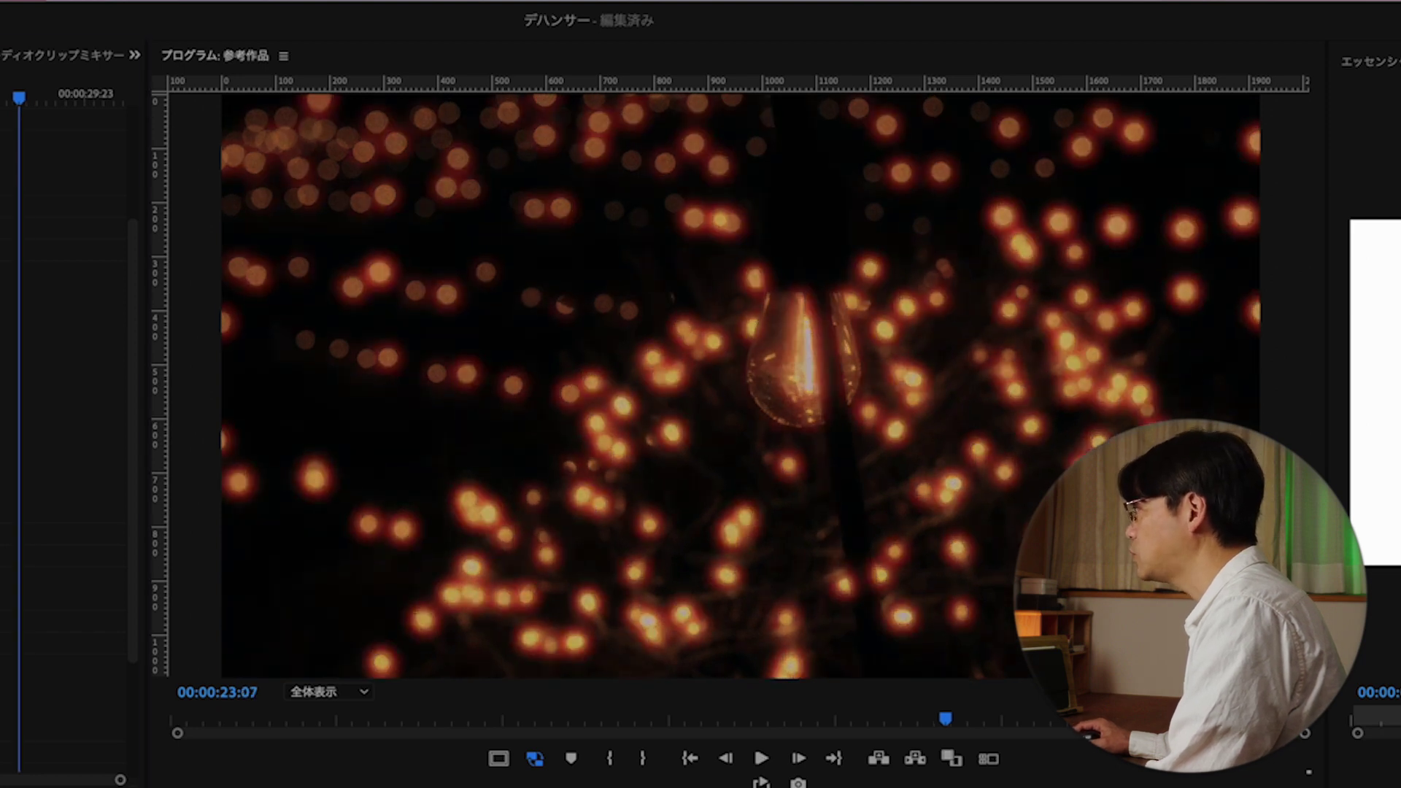
key(Up)
key(shift+Right)
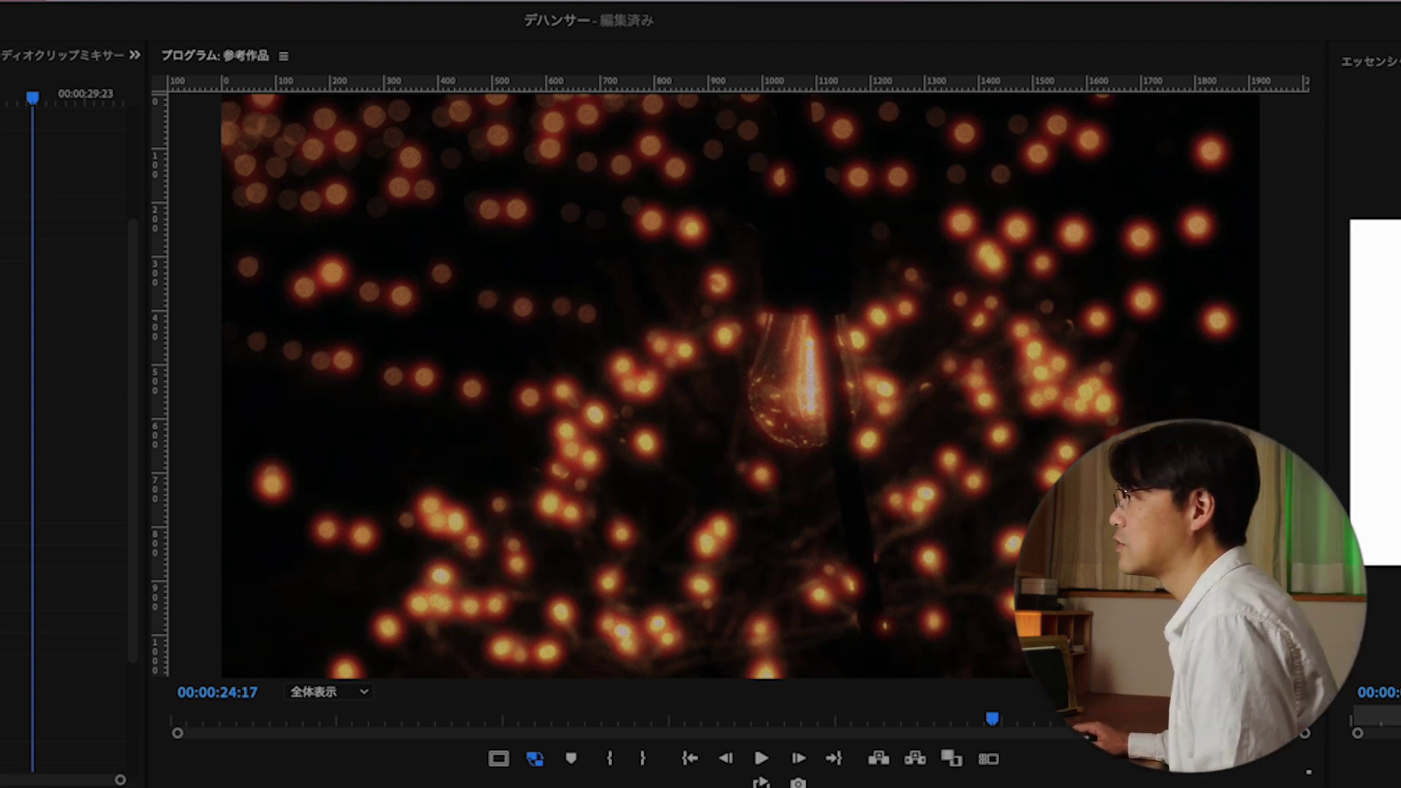
Collapse the FilmBreath and Gate Weave settings and set the Film Damage profile to 8 mm / Super 8 for the kitchen clip
click(73, 365)
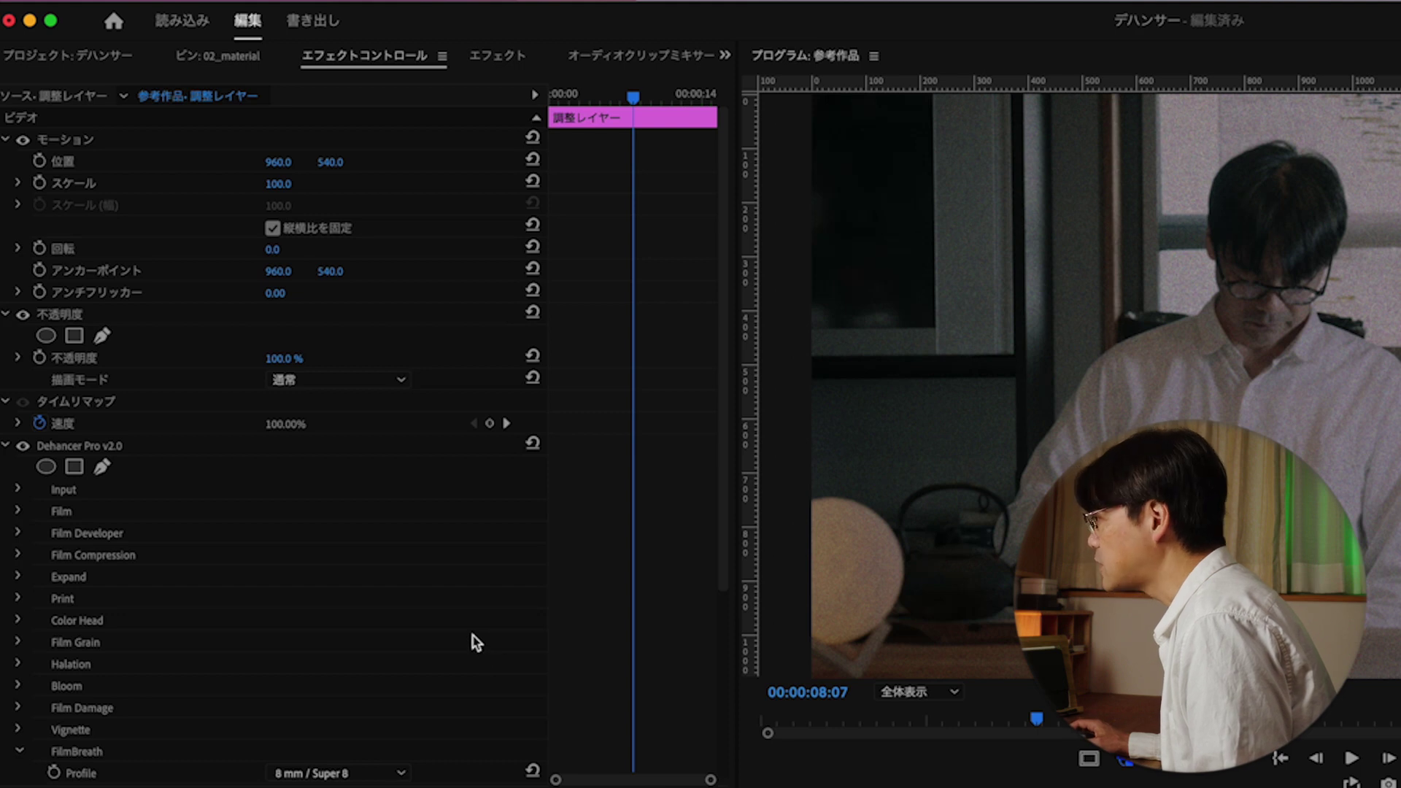
scroll(263, 638, down, 5)
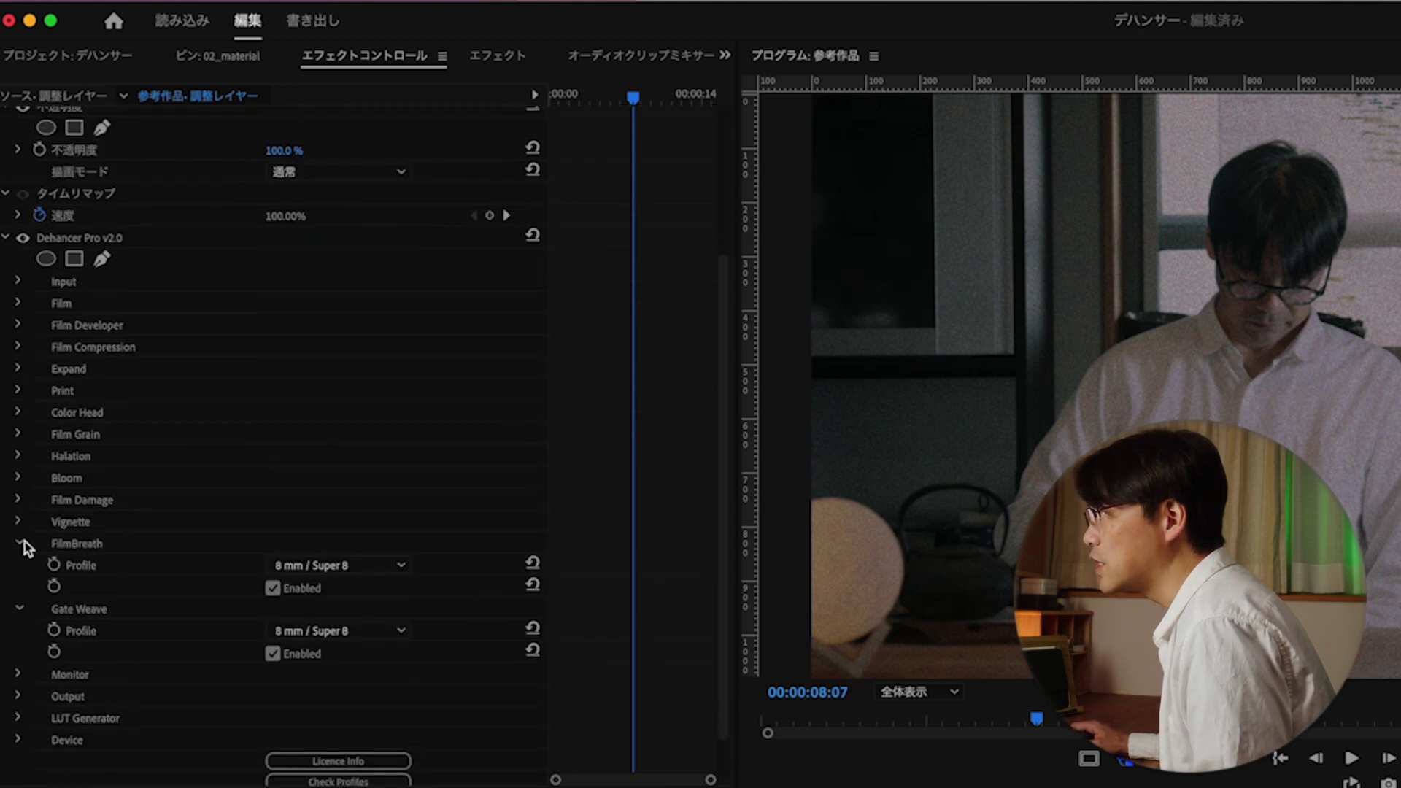
click(21, 544)
click(17, 564)
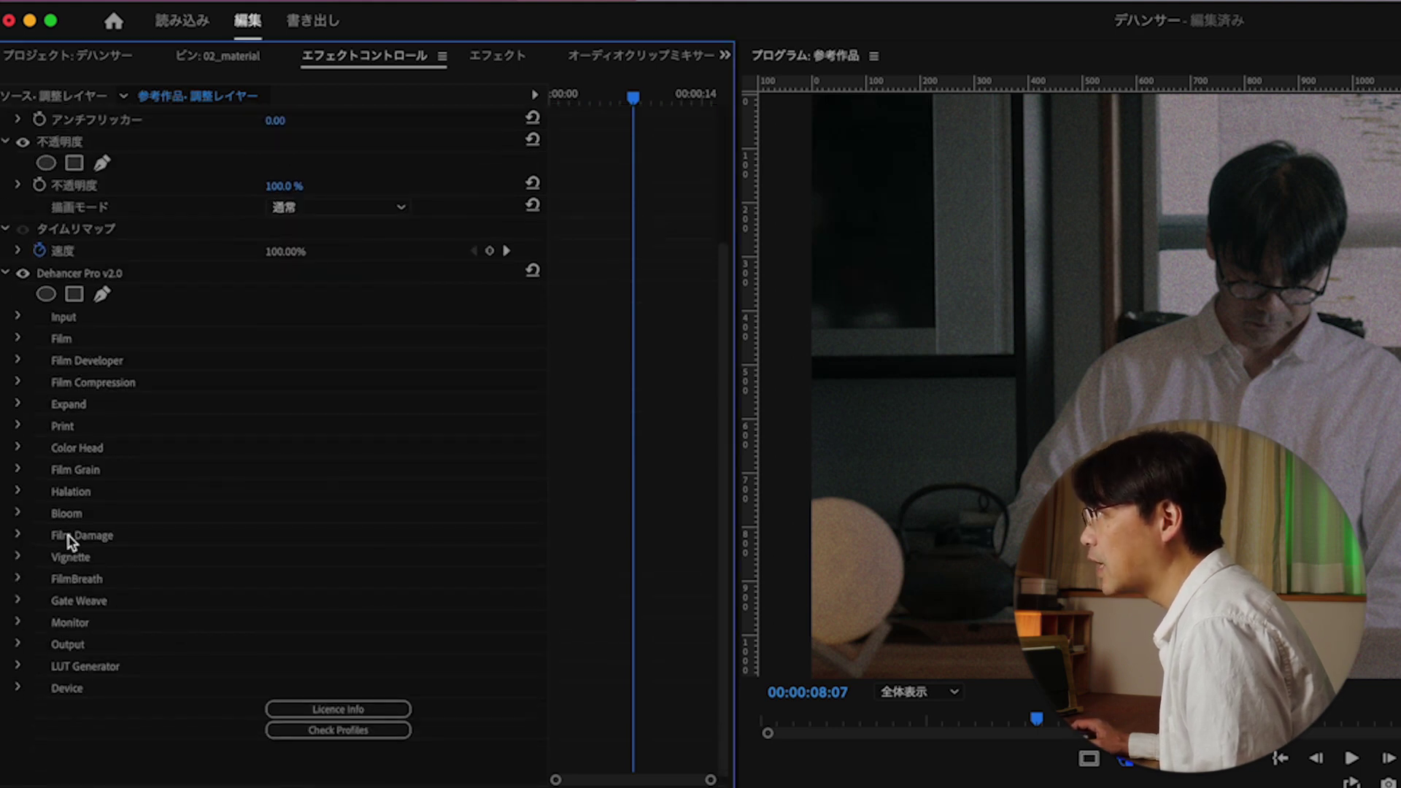
click(18, 536)
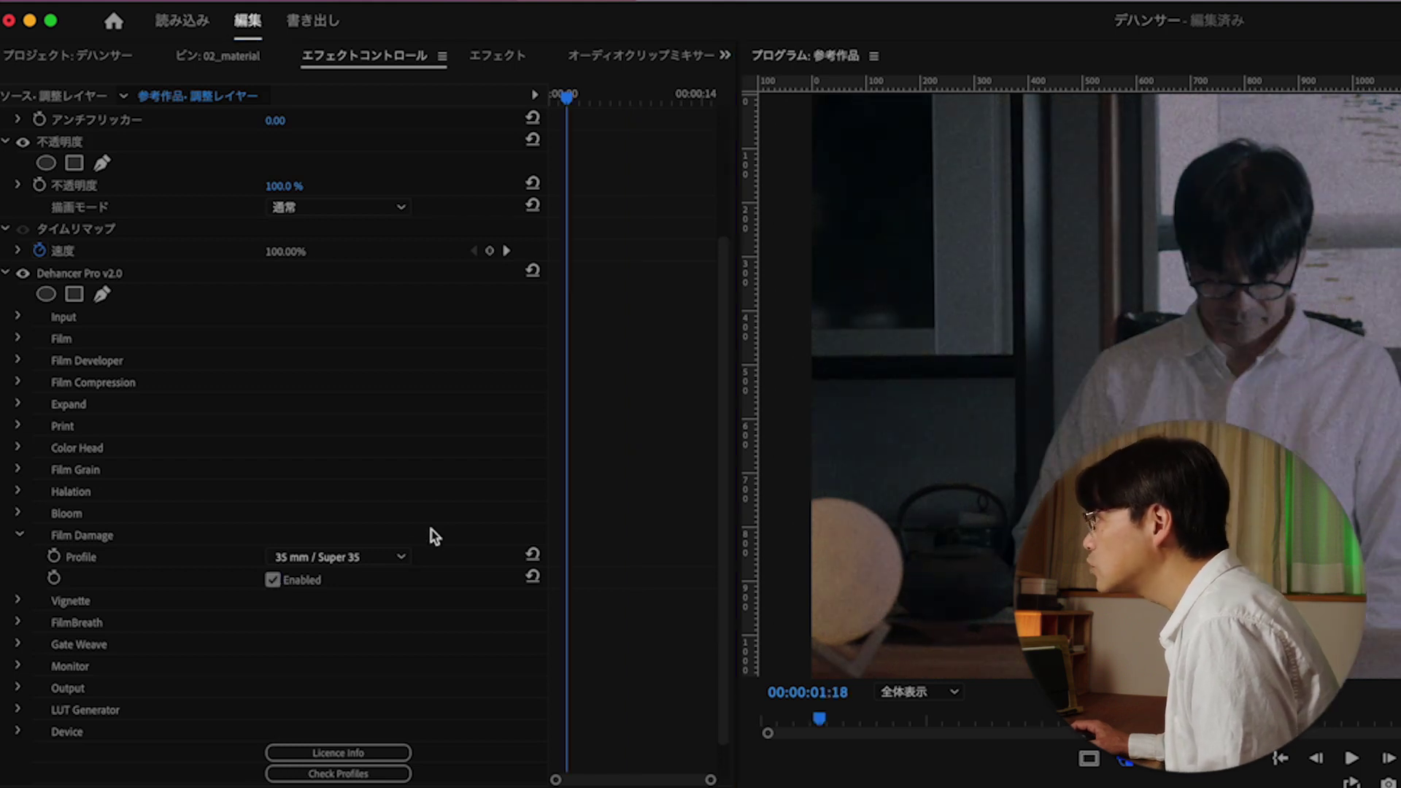
click(397, 556)
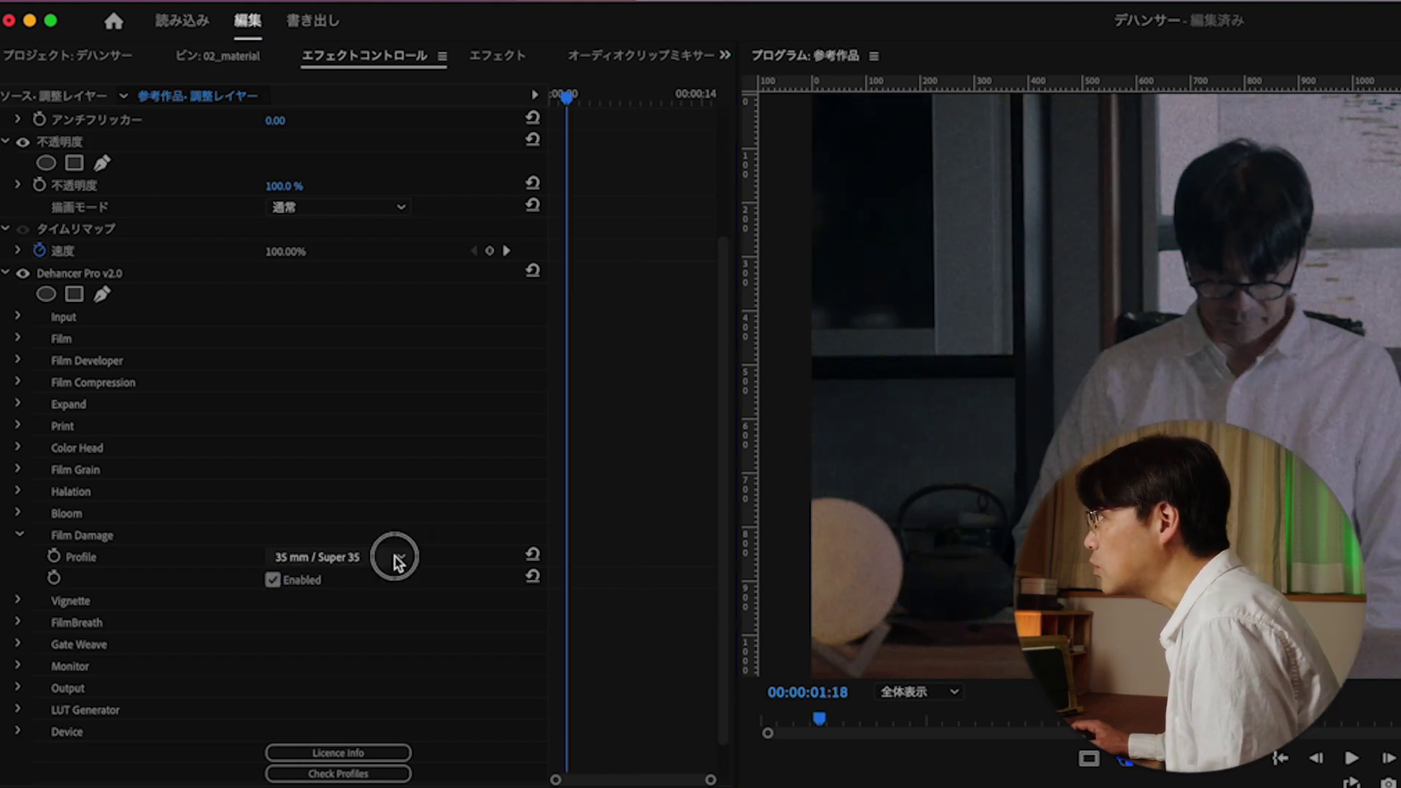
click(372, 599)
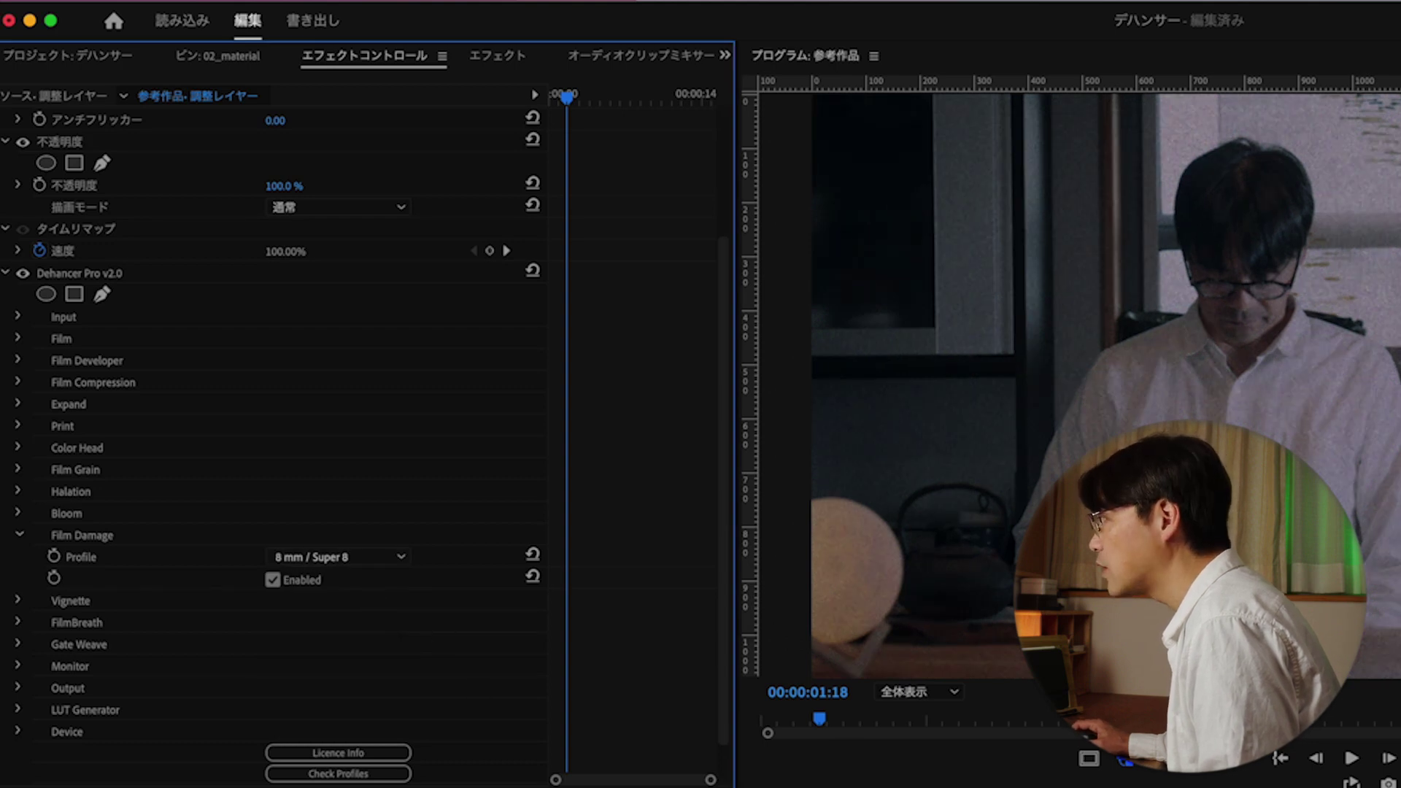
Play the kitchen clip several times from its start to examine the dust and scratches added by Film Damage
key(Left)
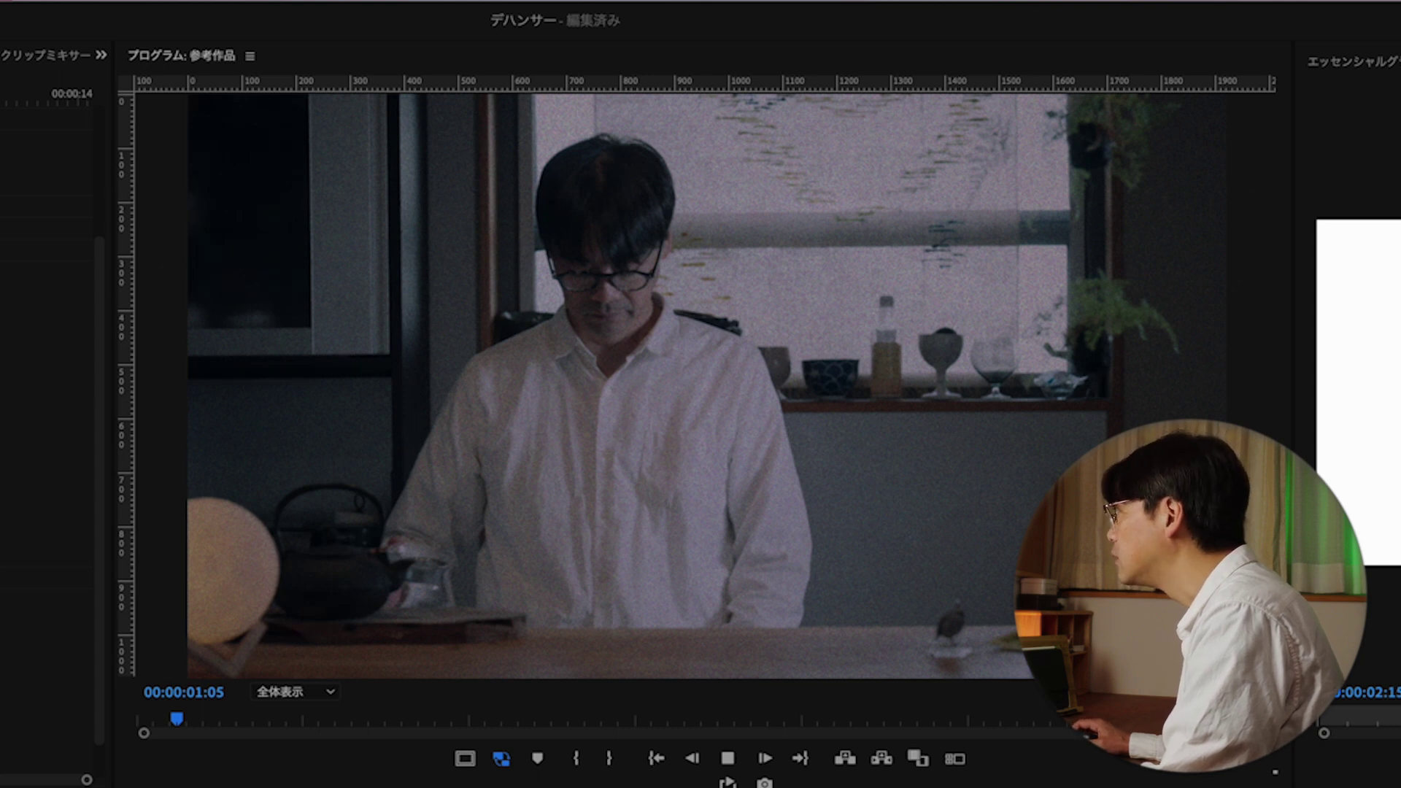
key(space)
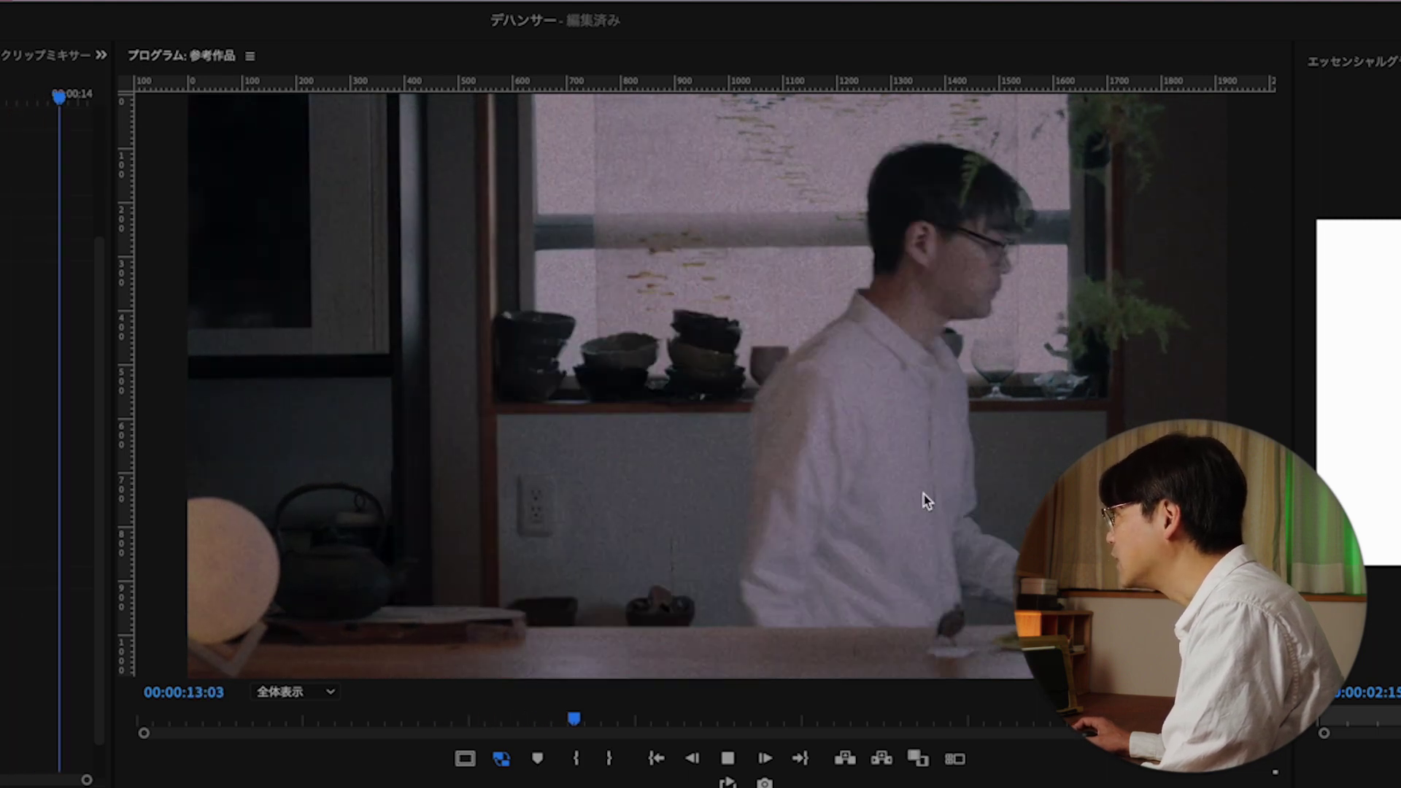
key(space)
key(Up)
key(space)
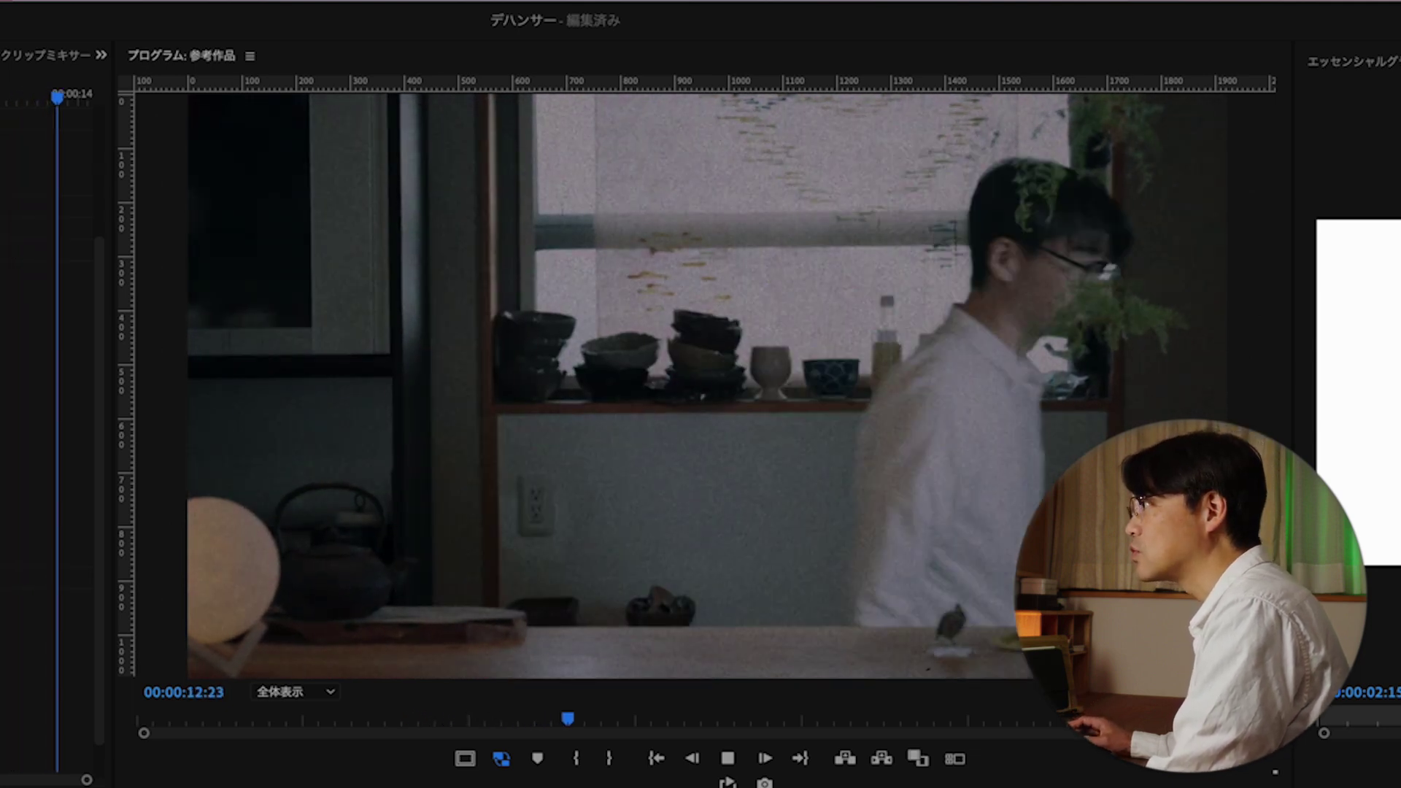
key(space)
key(Up)
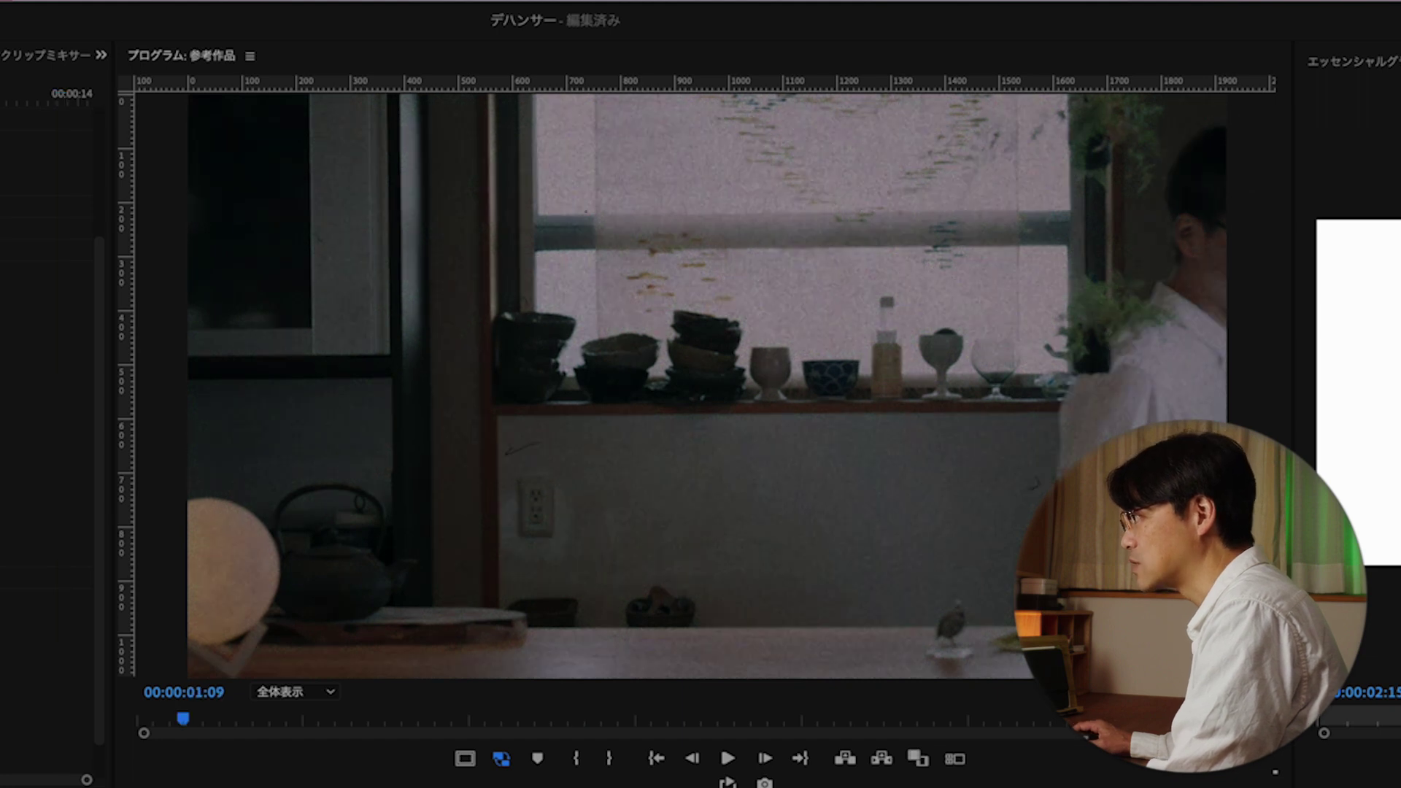
key(space)
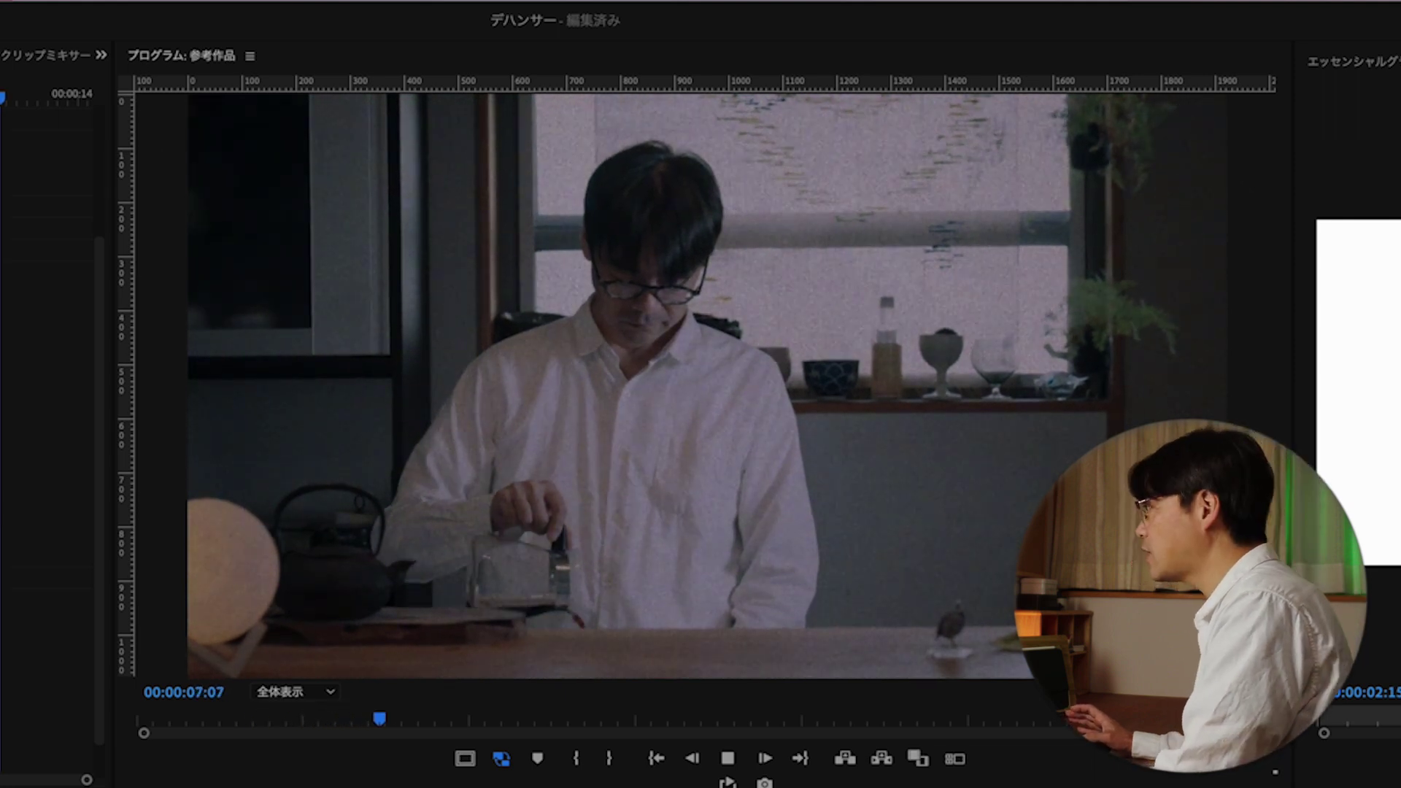
key(space)
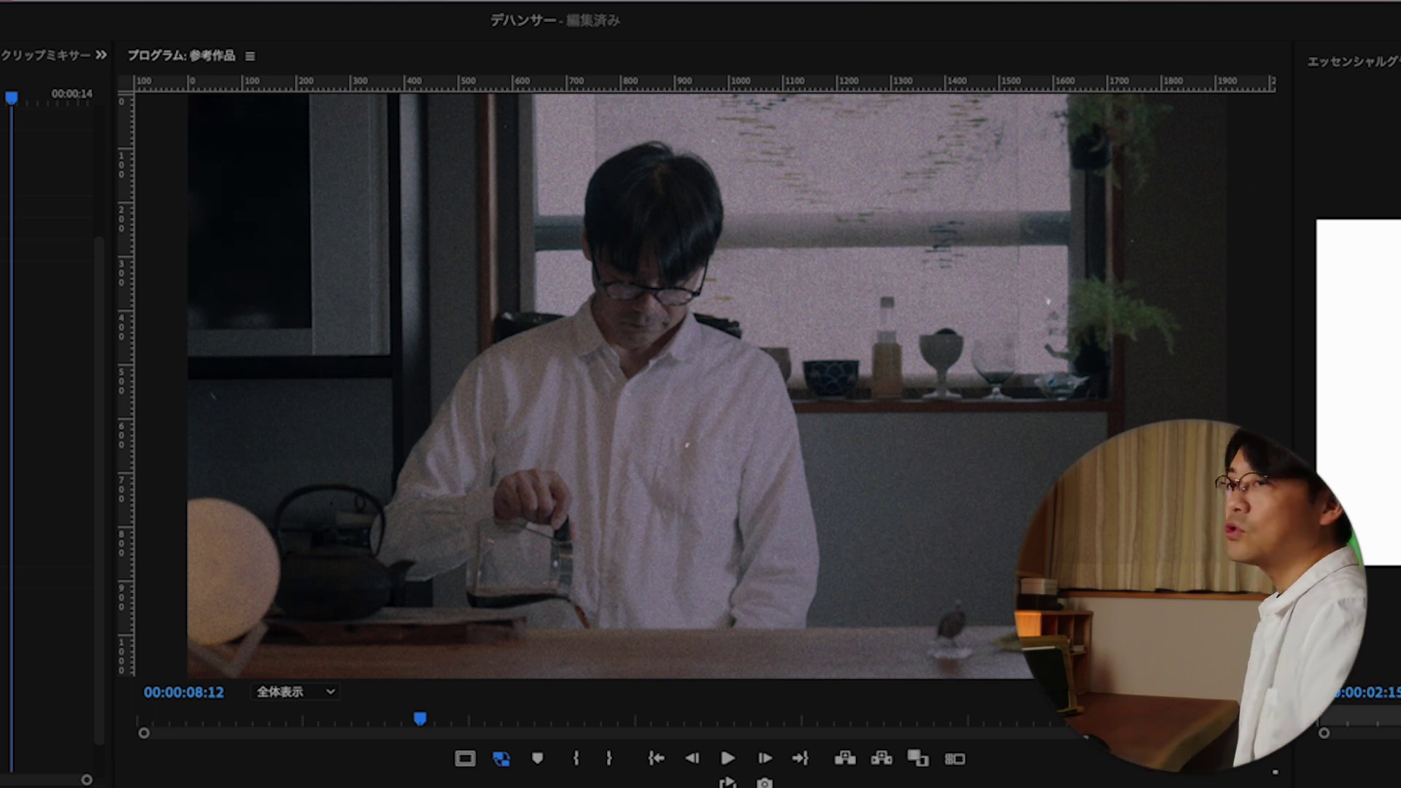